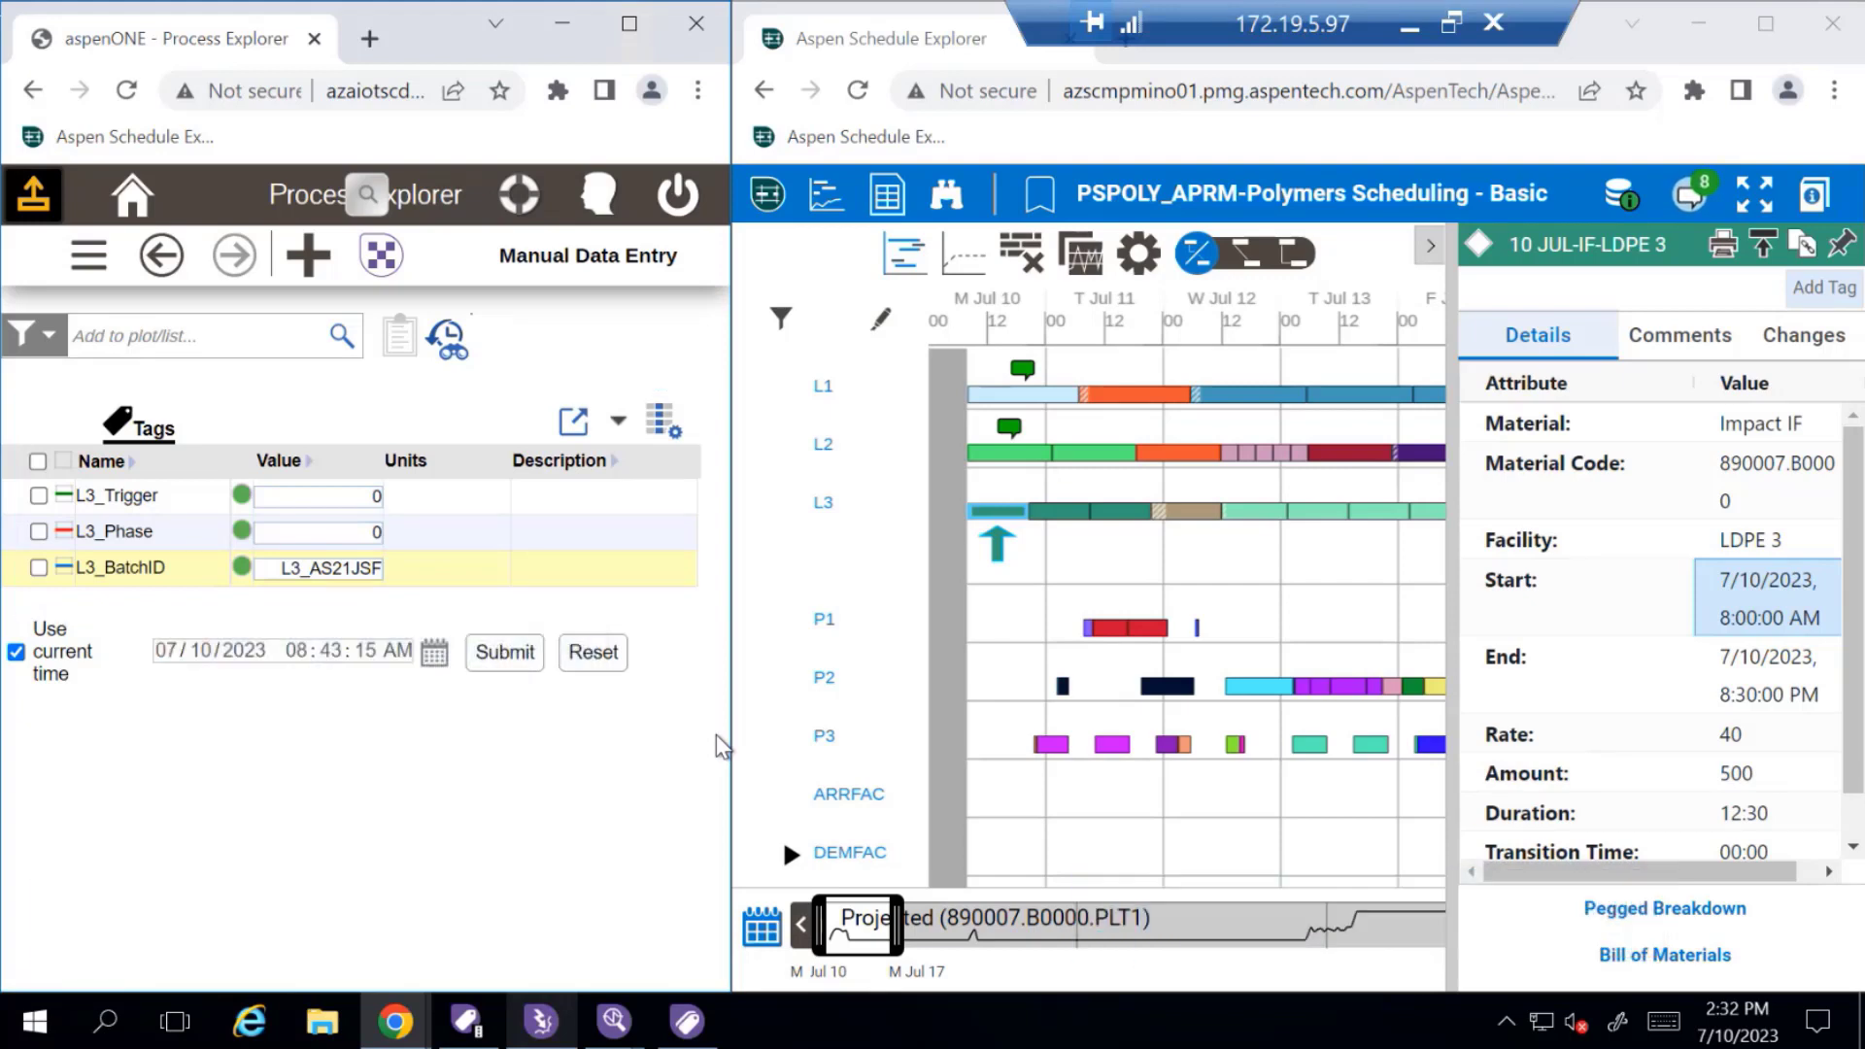
Step: Enter a new L3_BatchID value and change the L3_Trigger value in Manual Data Entry
triple_click(337, 566)
text(L3_TEST99)
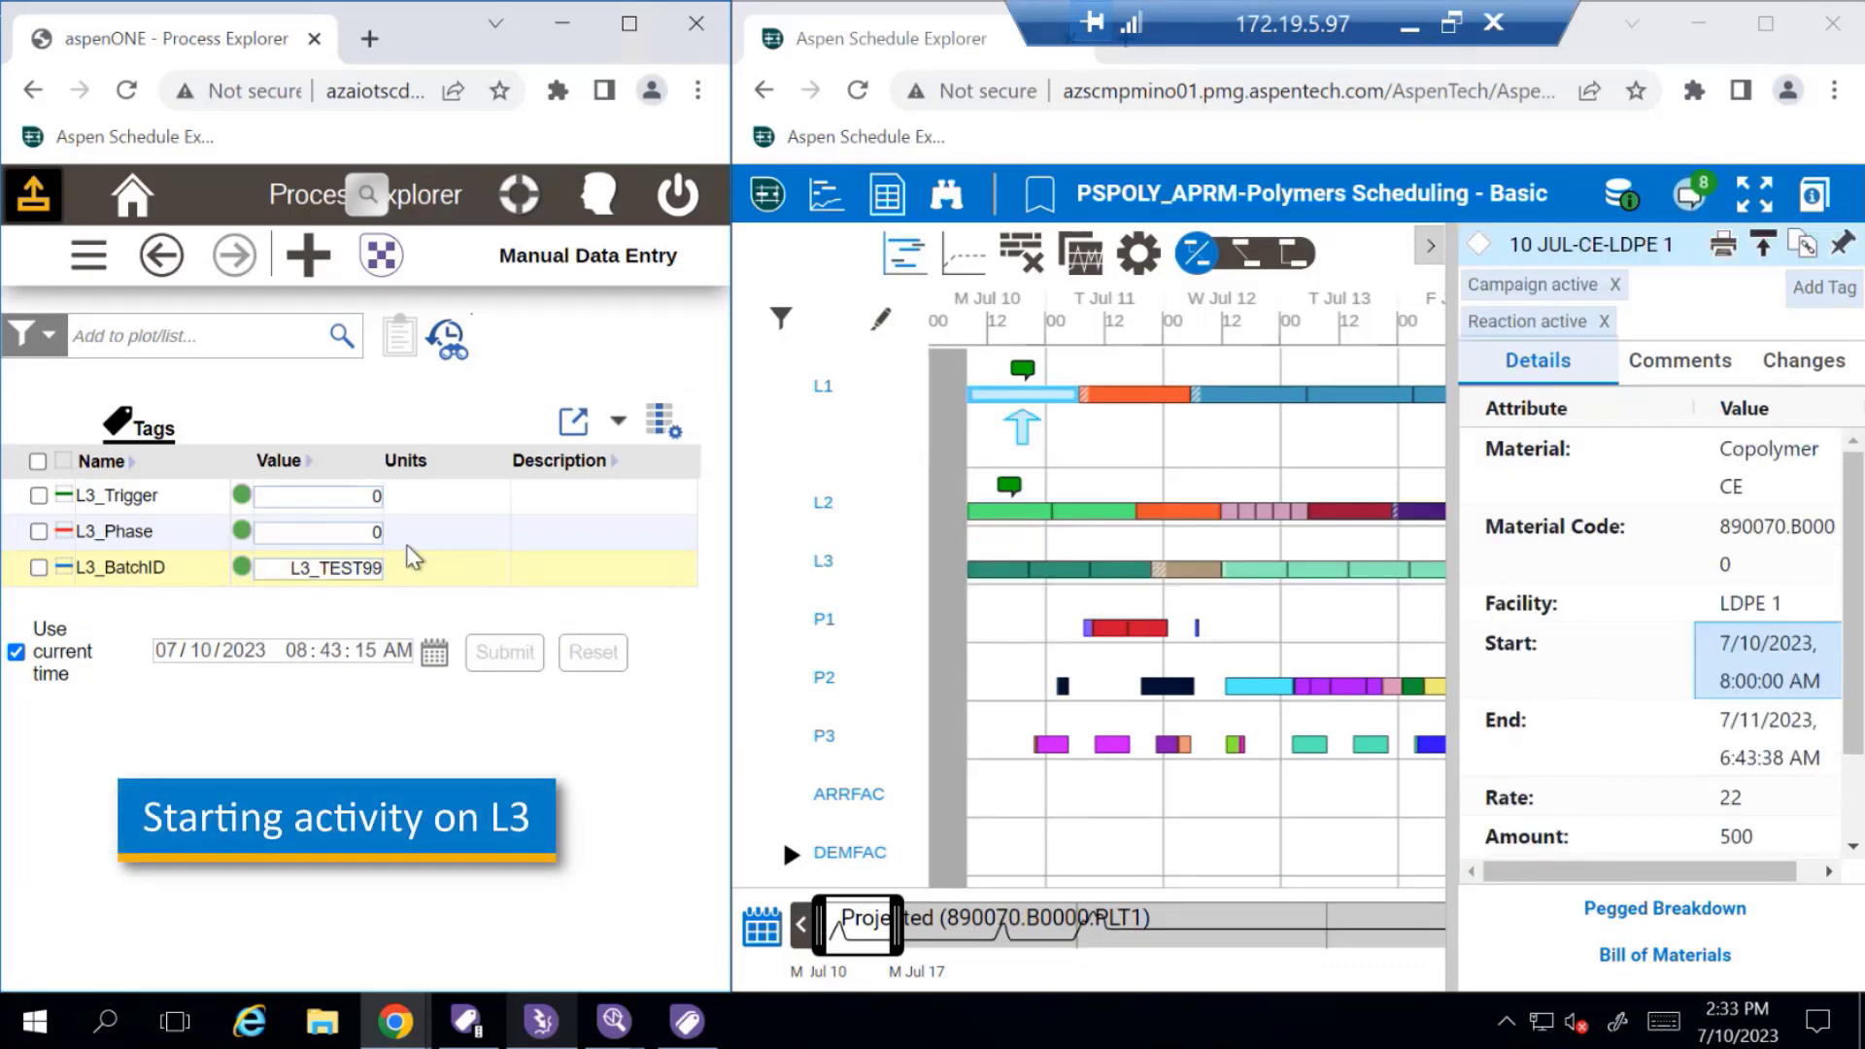
double_click(354, 497)
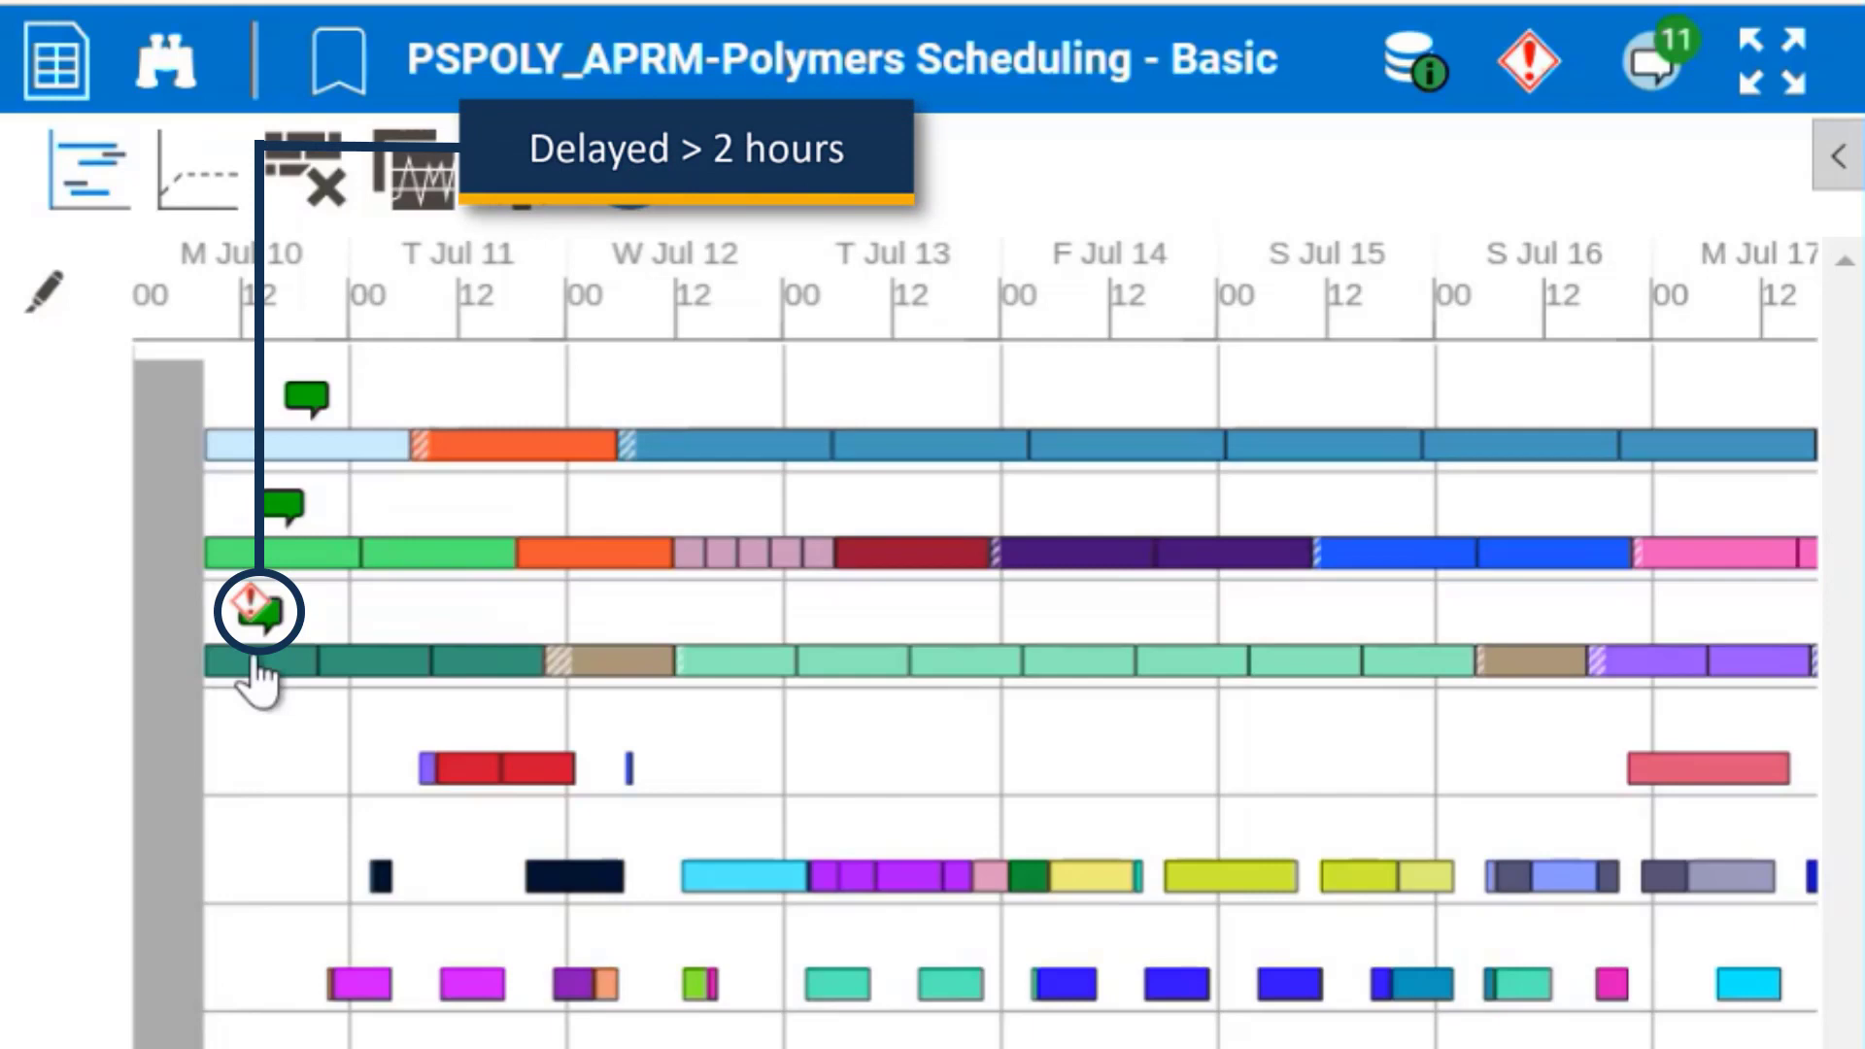
Step: Open the Details panel of the delayed 10 JUL-IF-LDPE 3 activity from its alert icon
click(255, 659)
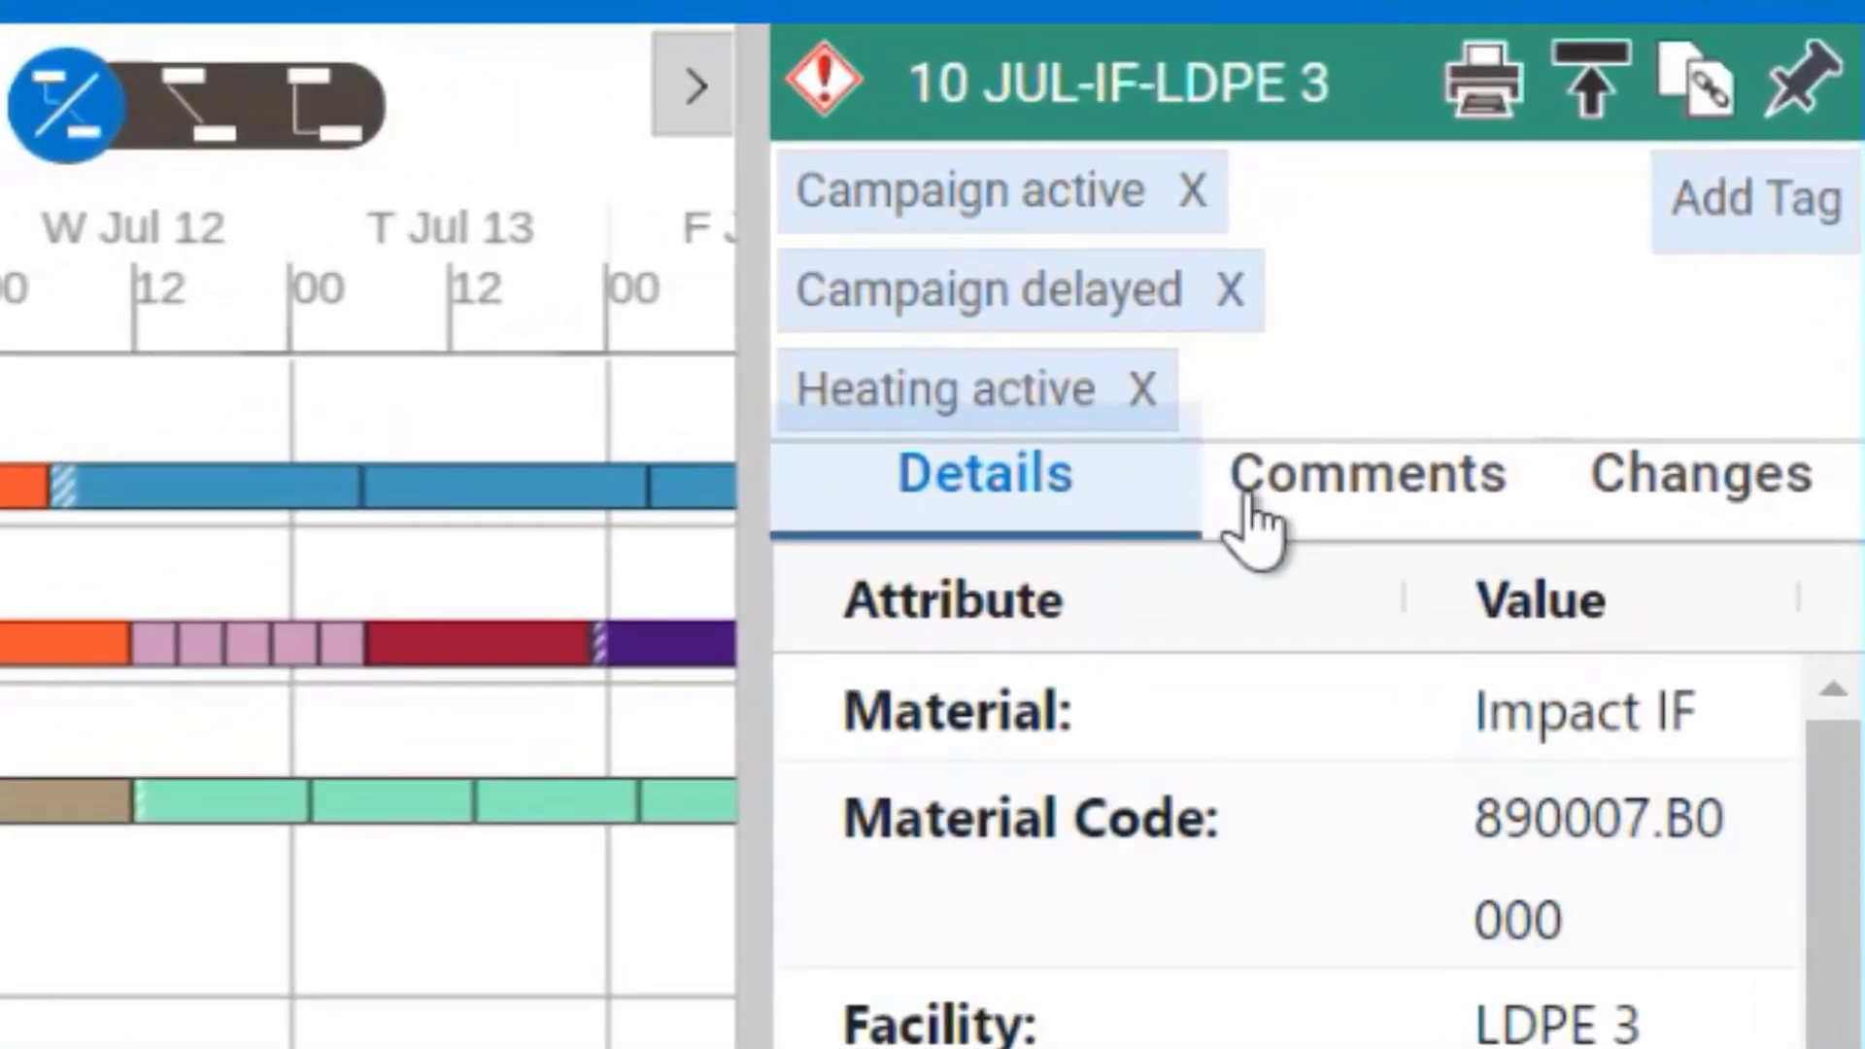
Step: Show the comment thread for the 10 JUL-IF-LDPE 3 activity
click(1251, 510)
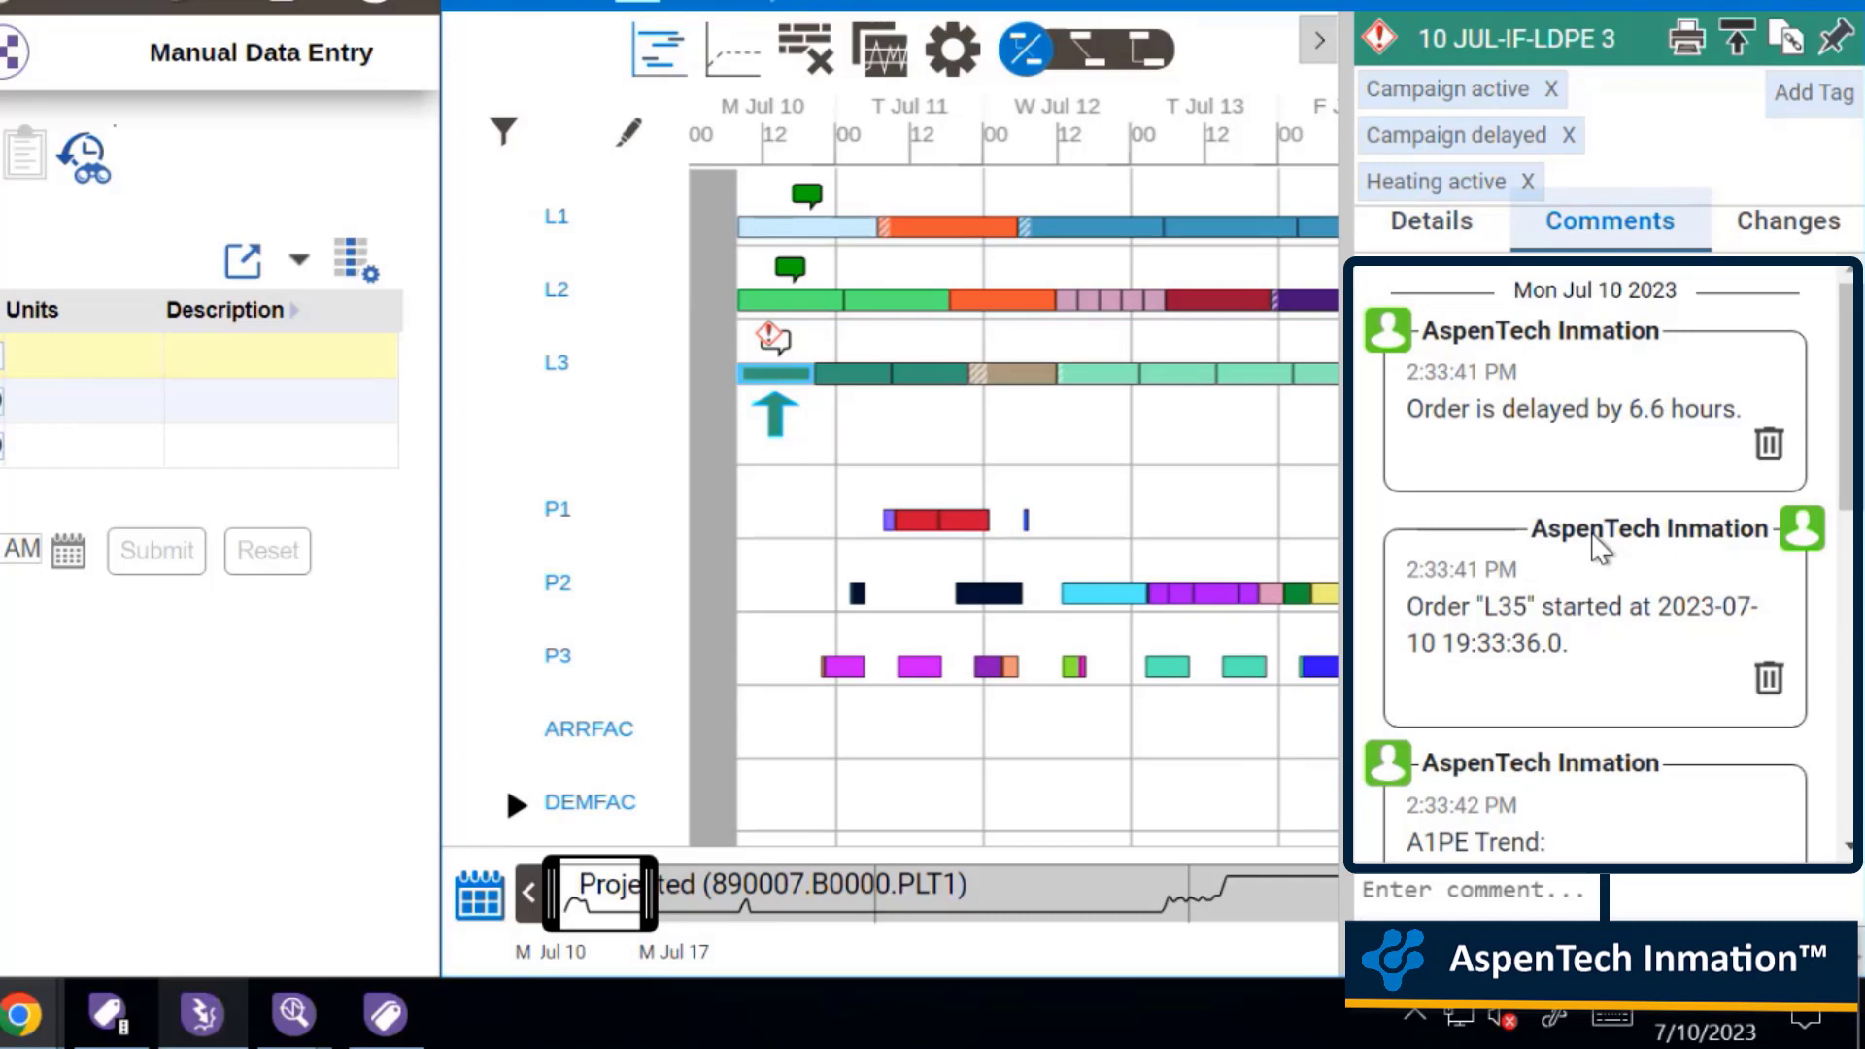
scroll(1596, 539, down, 2)
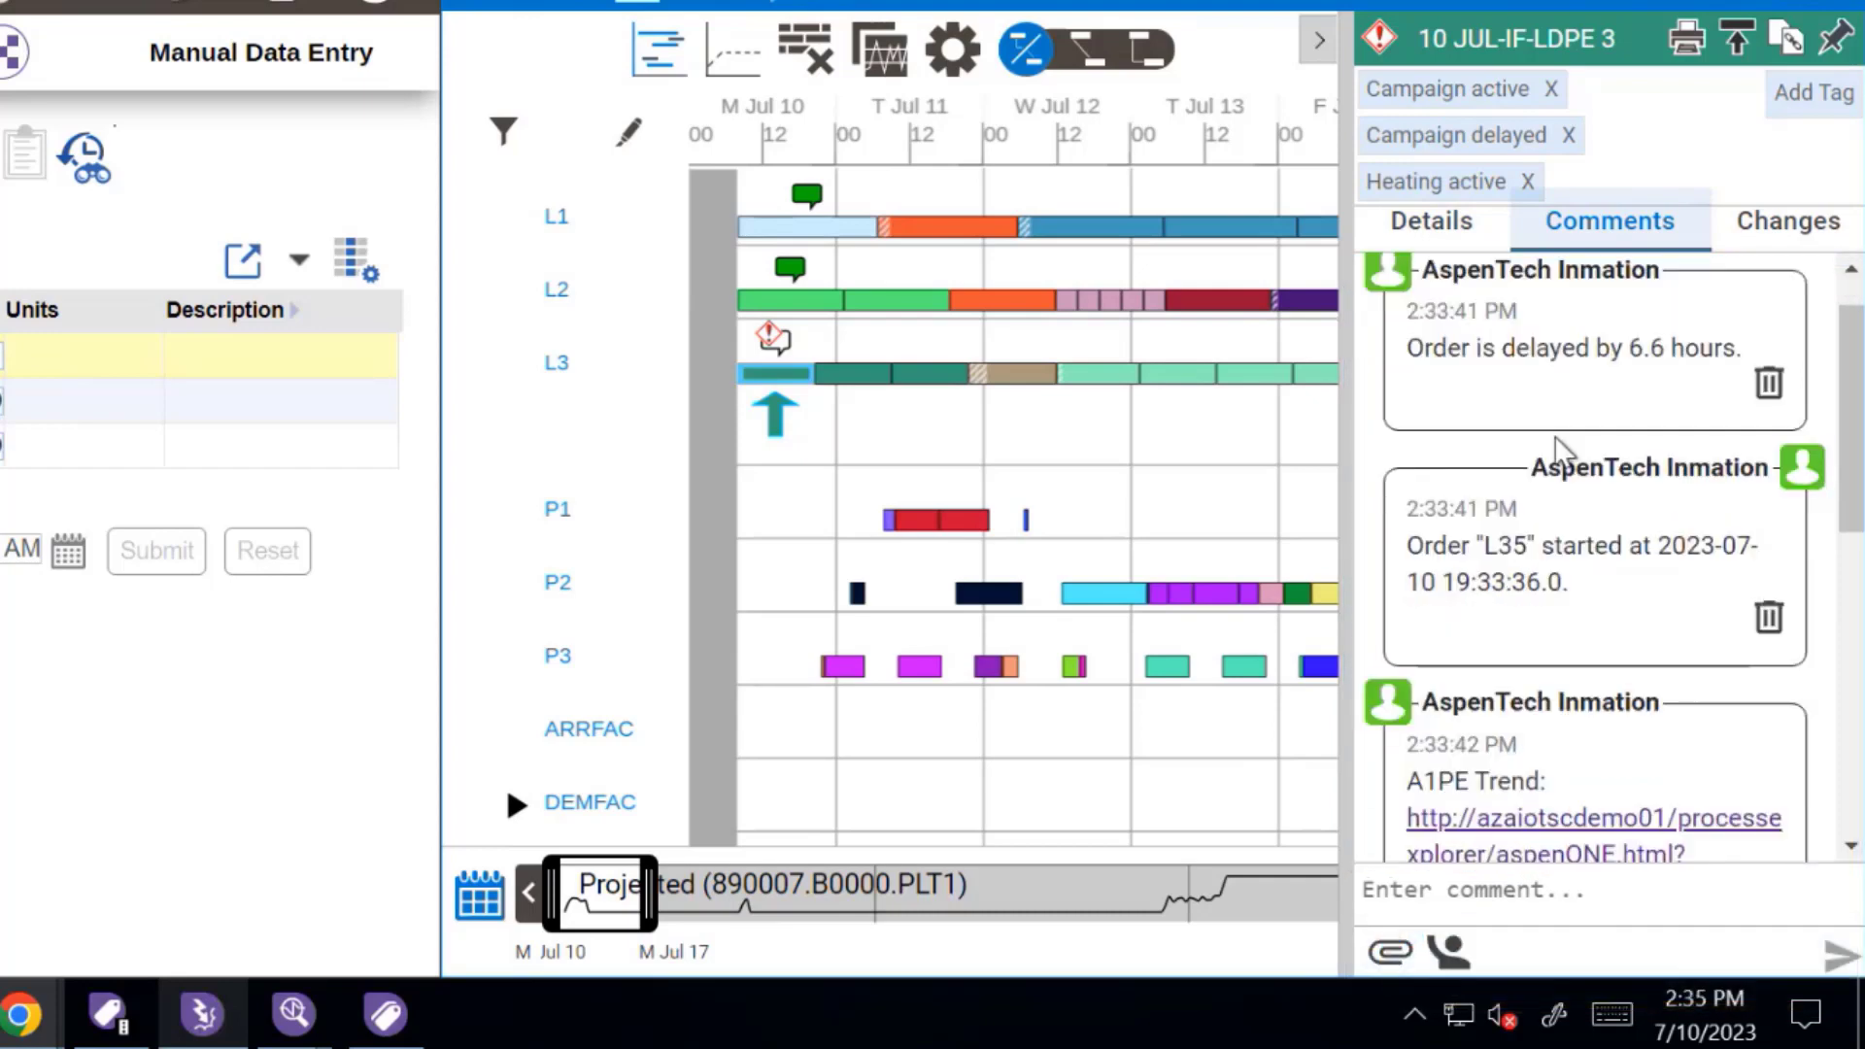
scroll(1596, 518, down, 2)
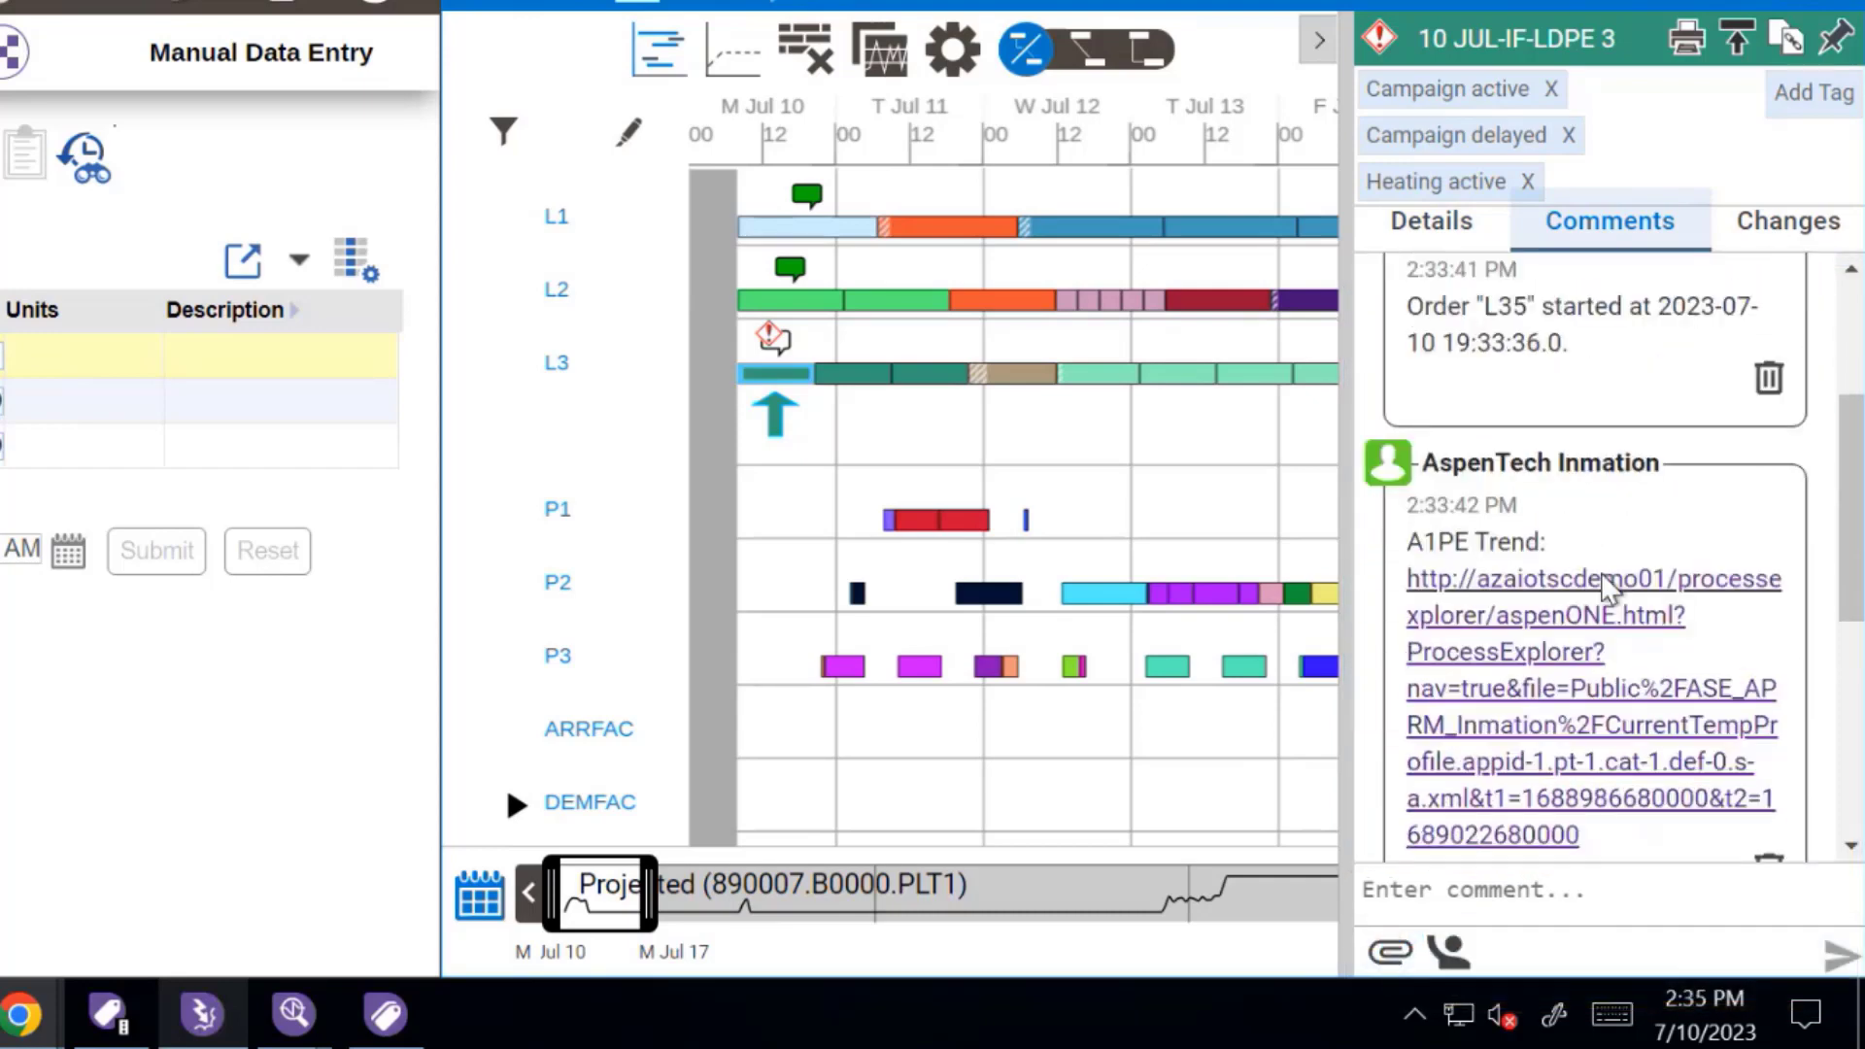
scroll(1608, 588, down, 2)
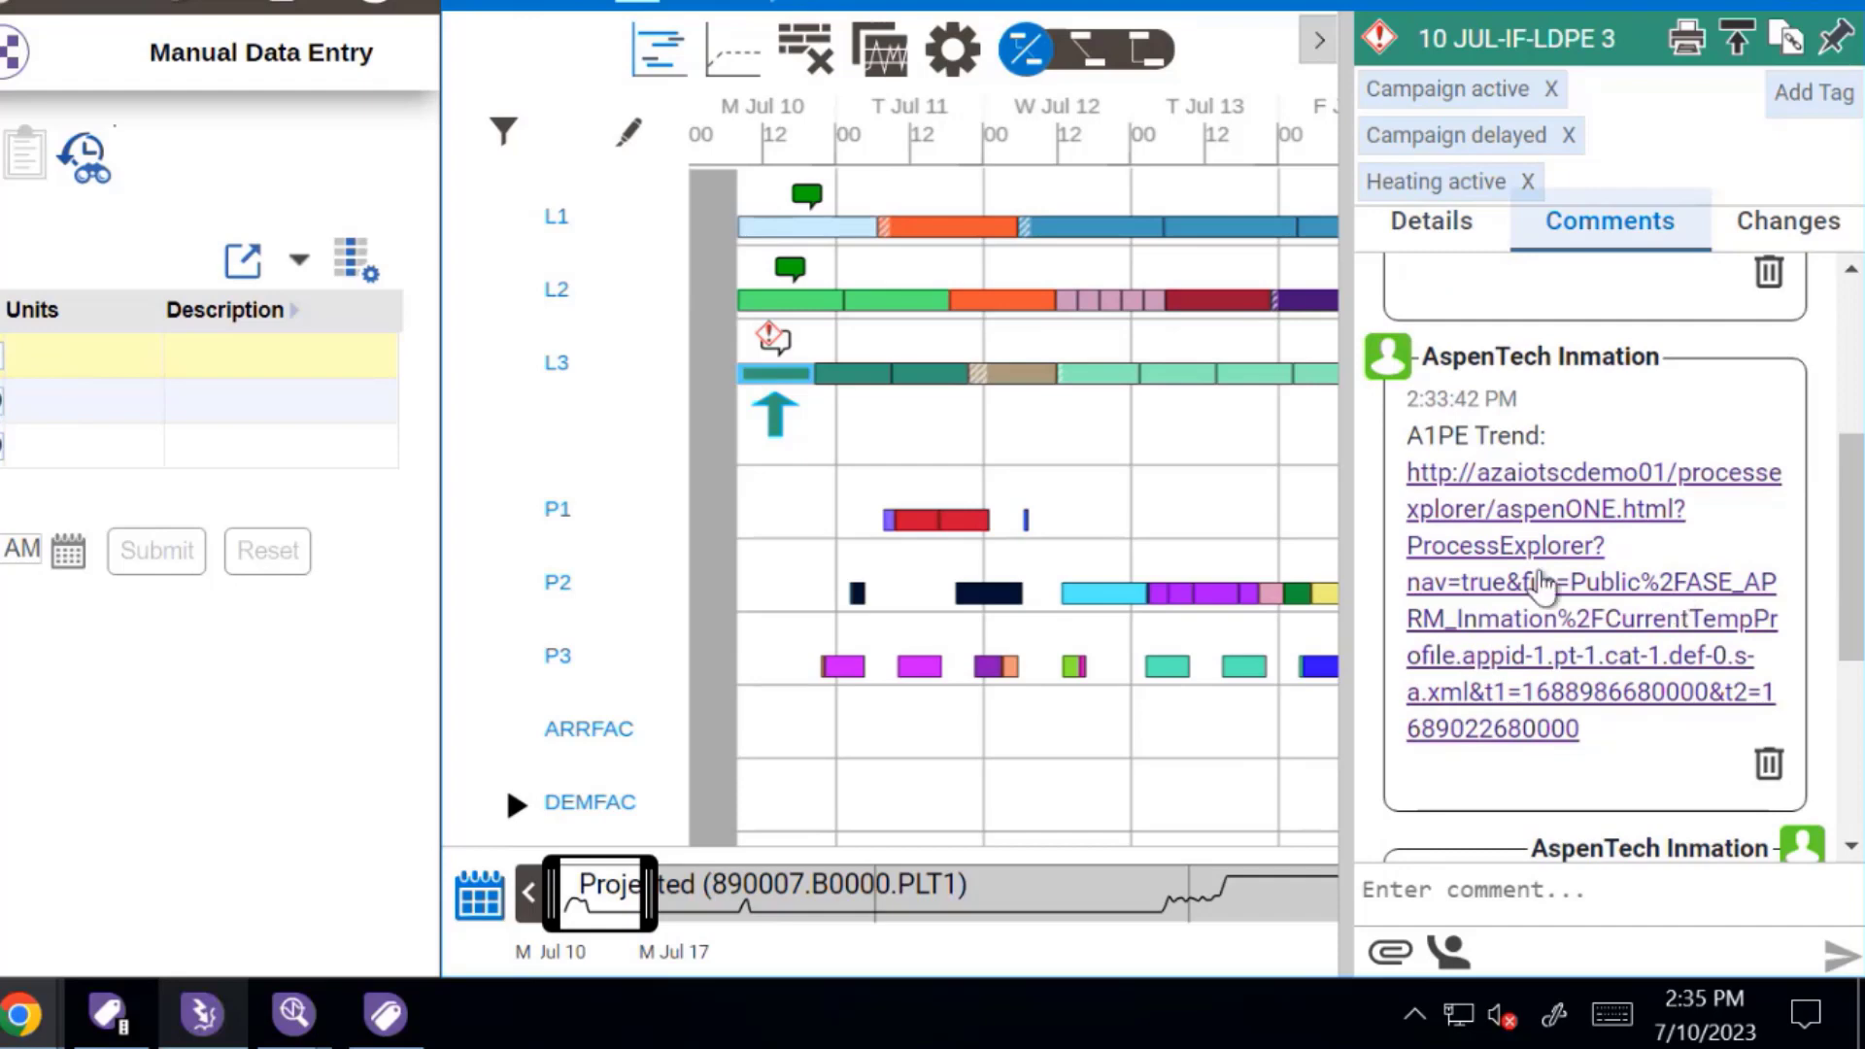
scroll(1559, 707, down, 1)
scroll(1556, 710, down, 2)
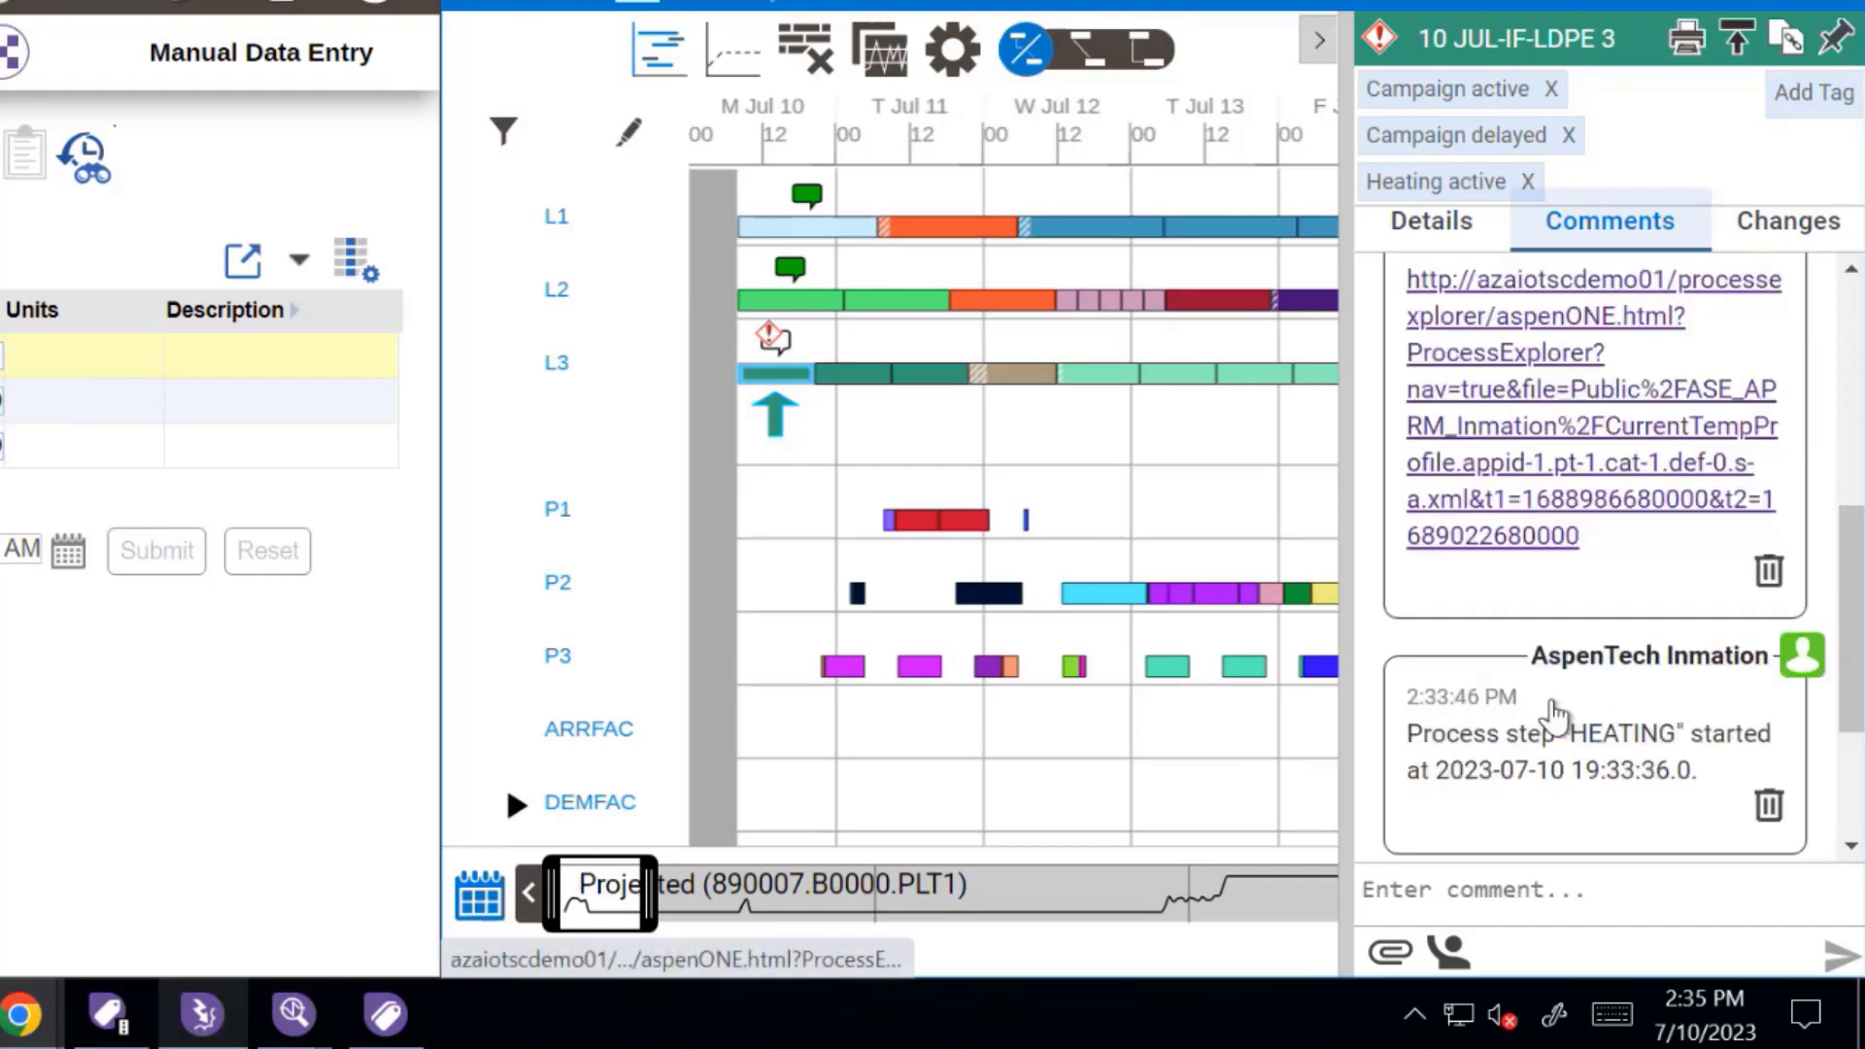
scroll(1512, 496, down, 1)
scroll(1624, 664, down, 2)
scroll(1633, 678, down, 1)
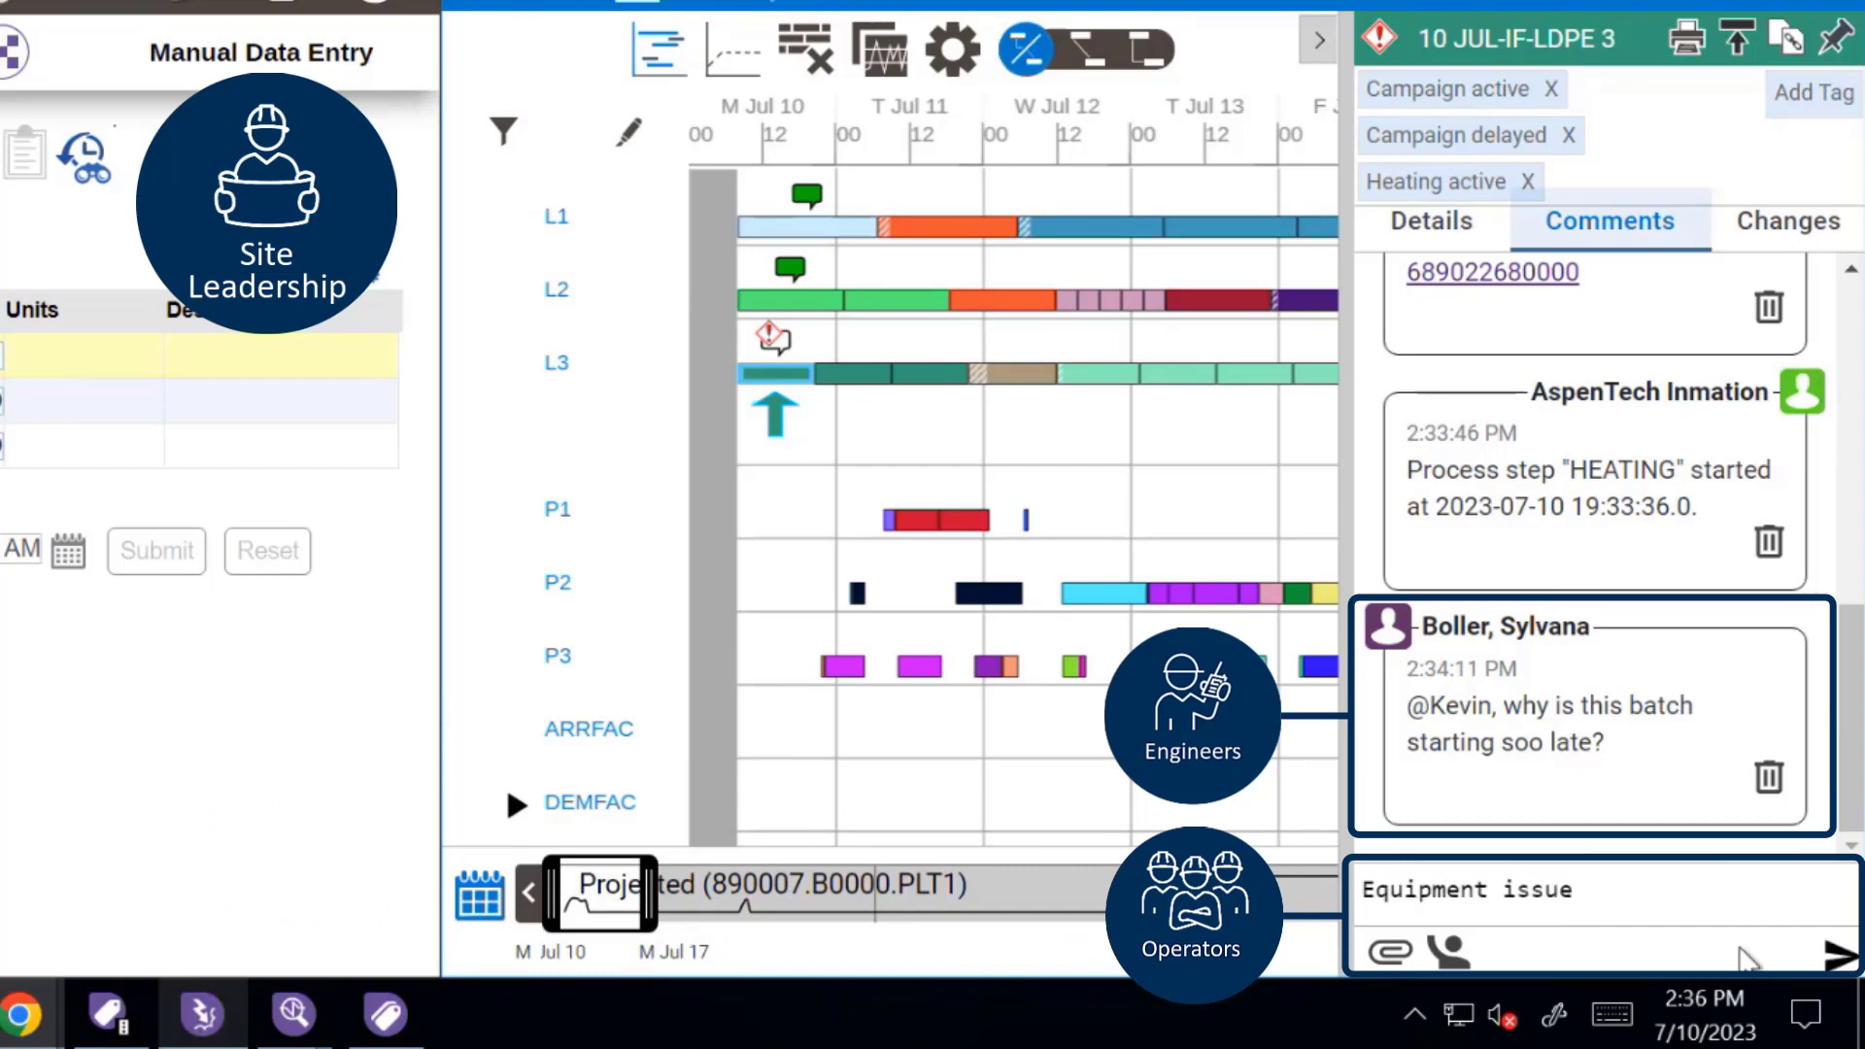
Step: Post the Equipment issue reply, then submit a new L3_Phase and L3_Trigger 0 to end the batch
click(1837, 955)
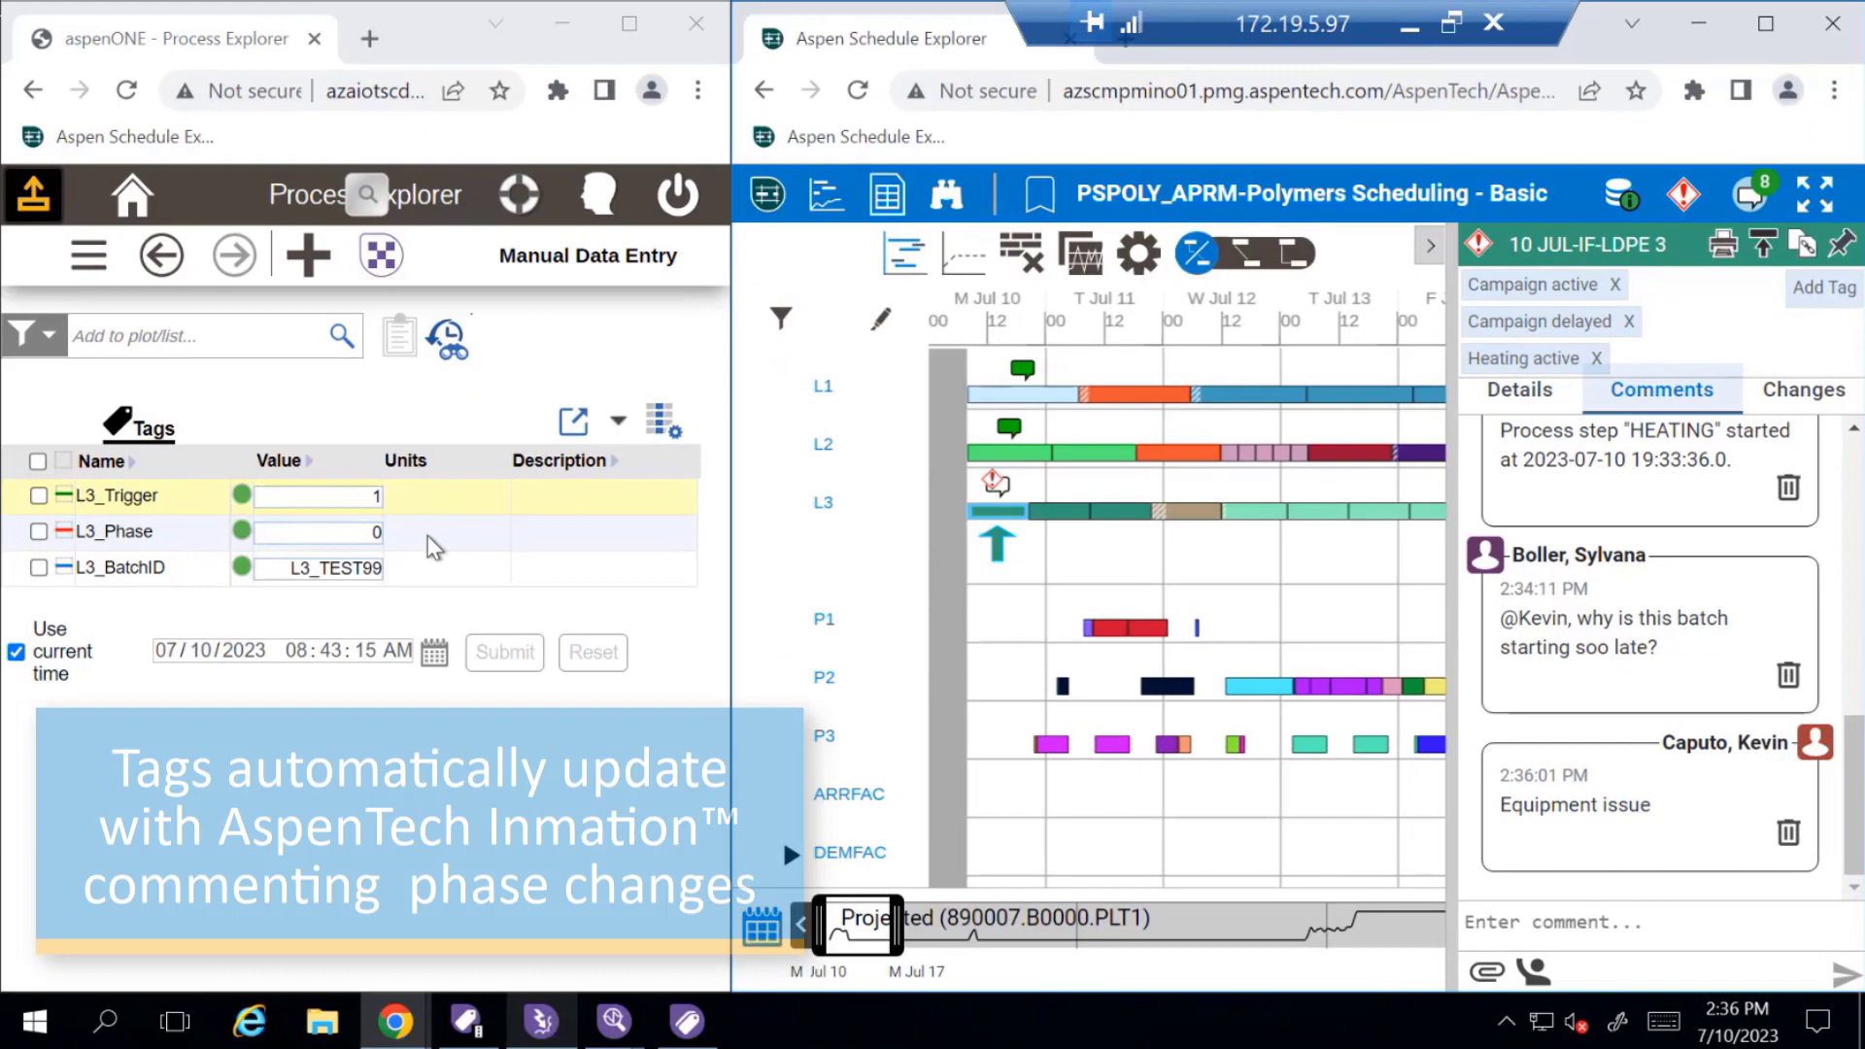
click(355, 534)
text(2)
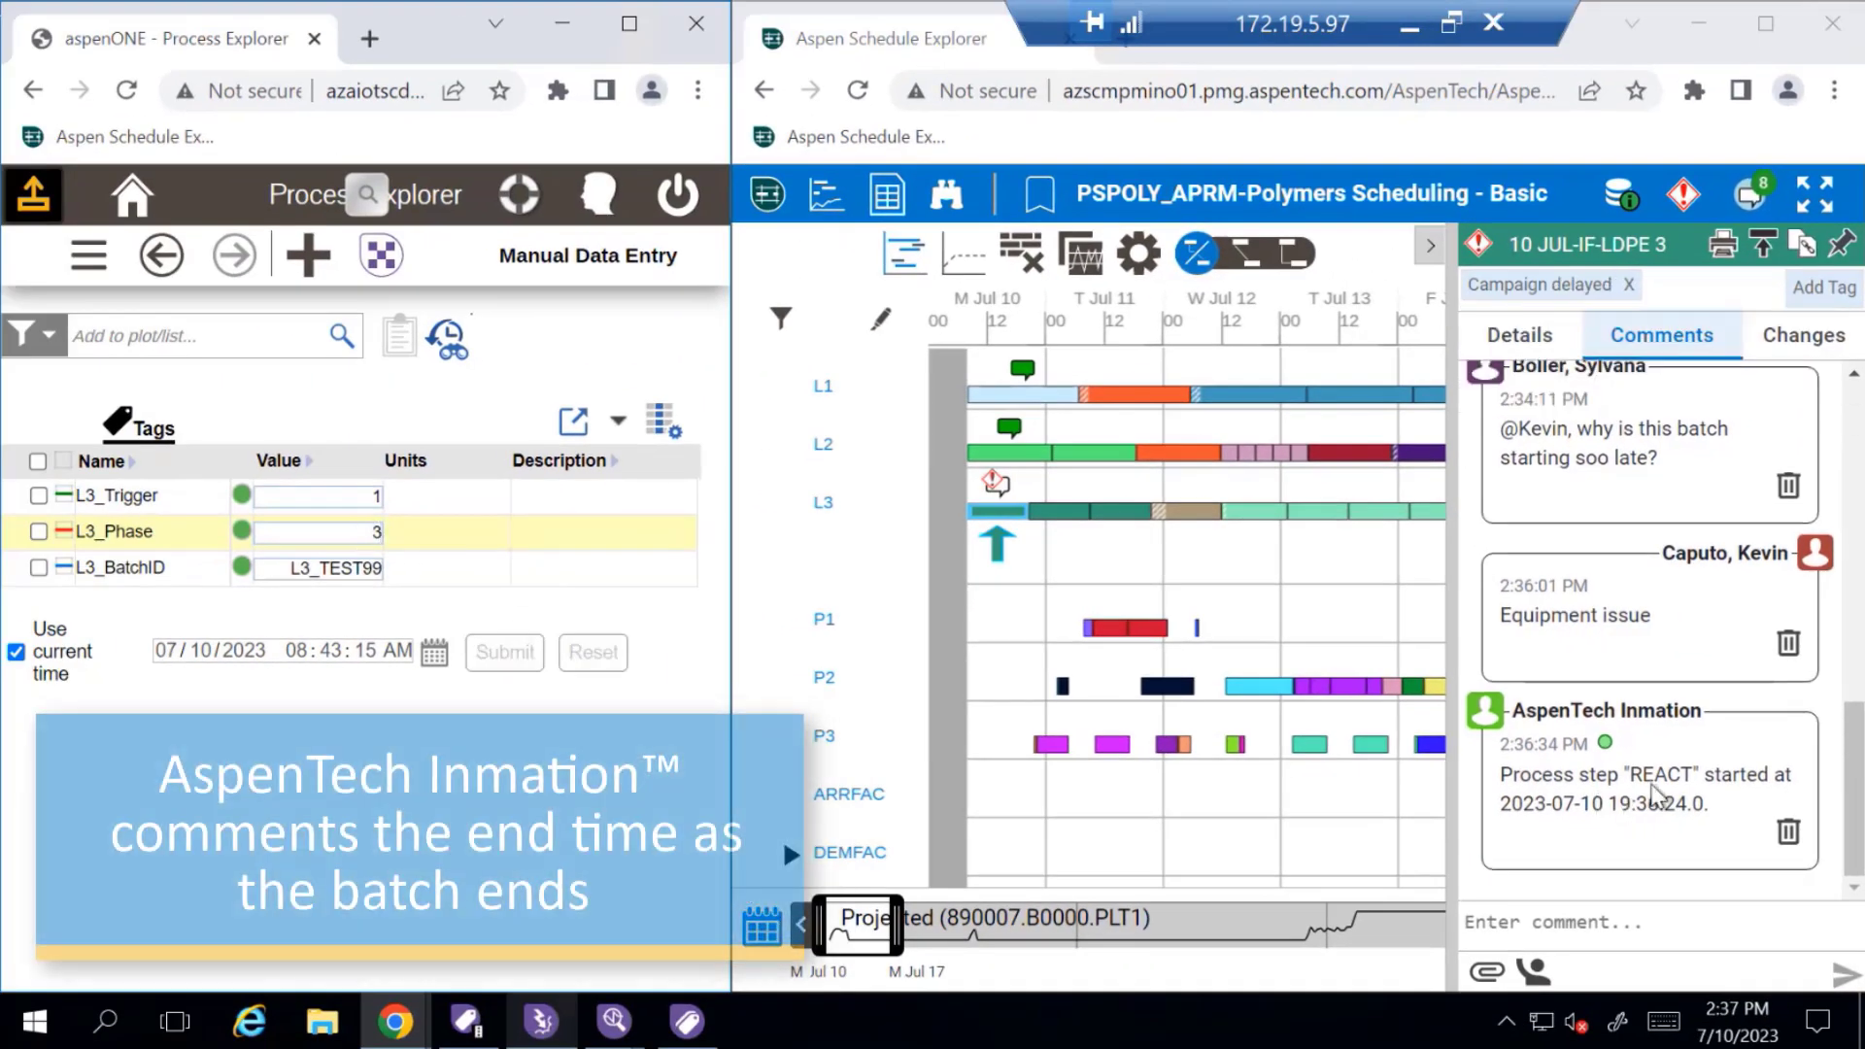
click(349, 495)
text(0)
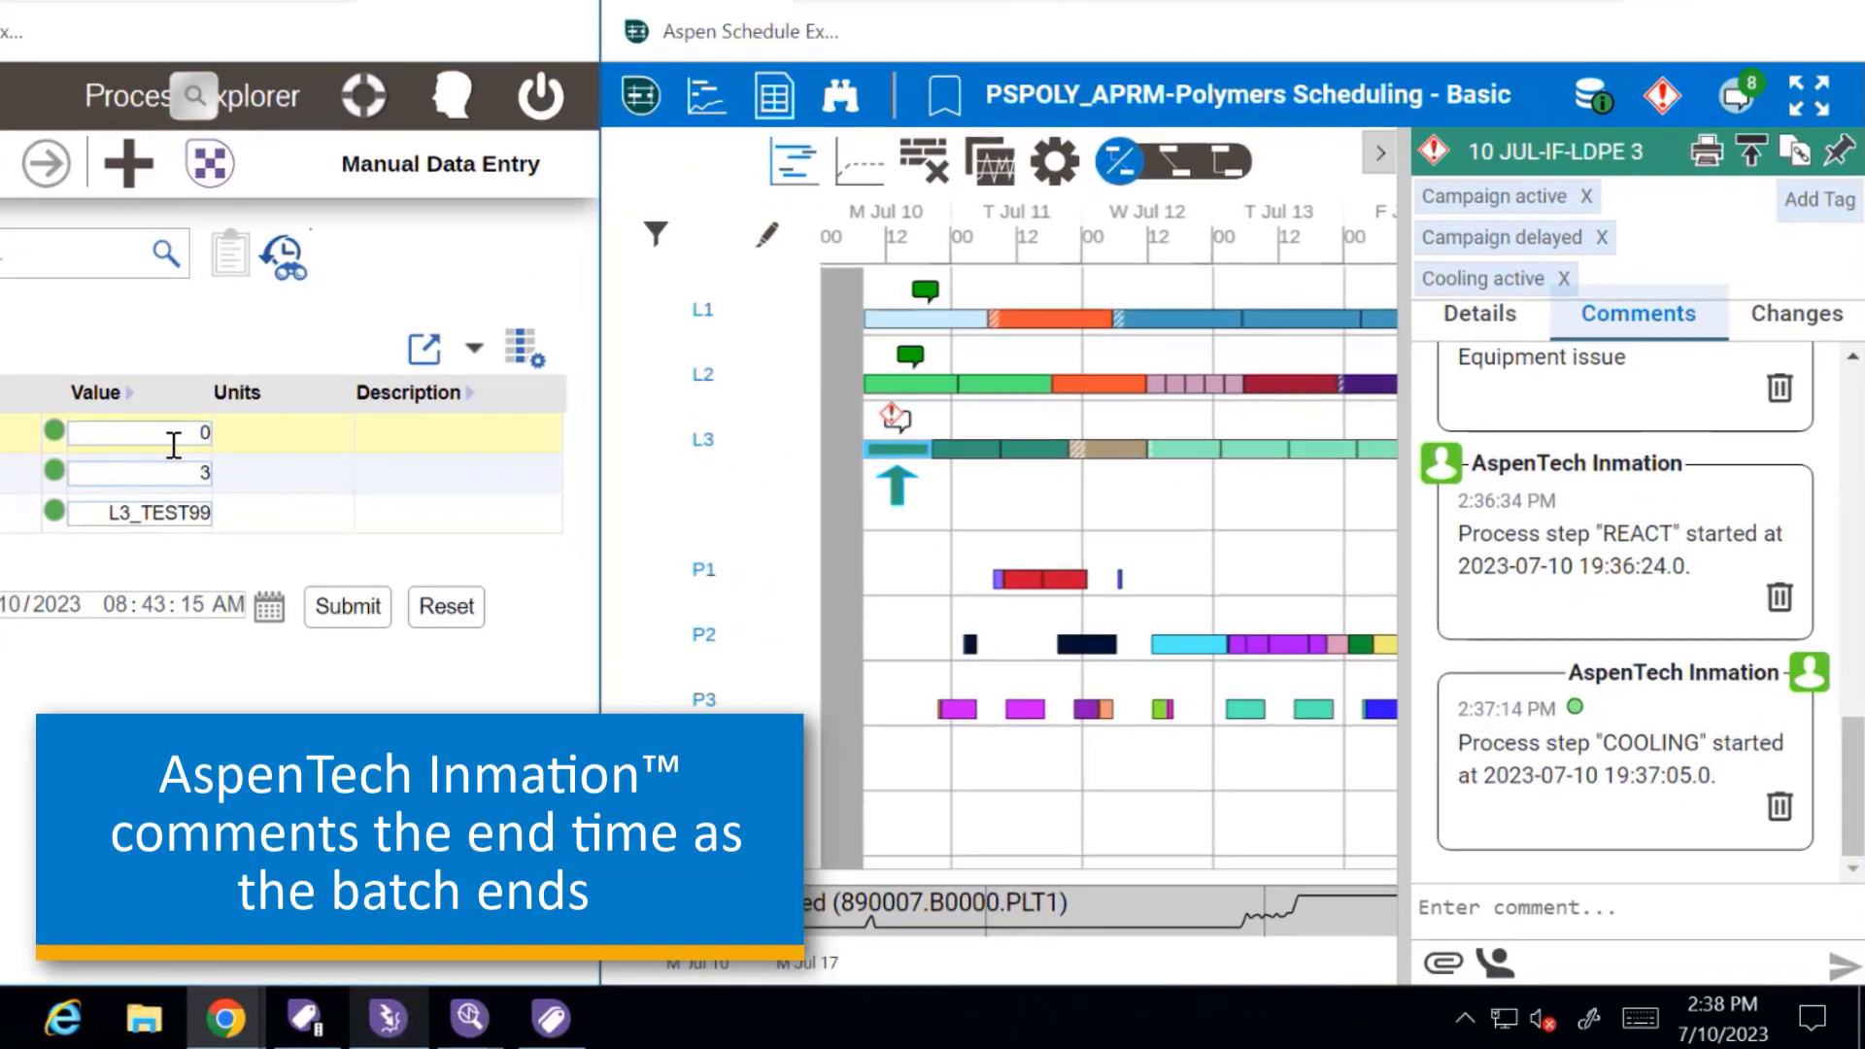
click(504, 652)
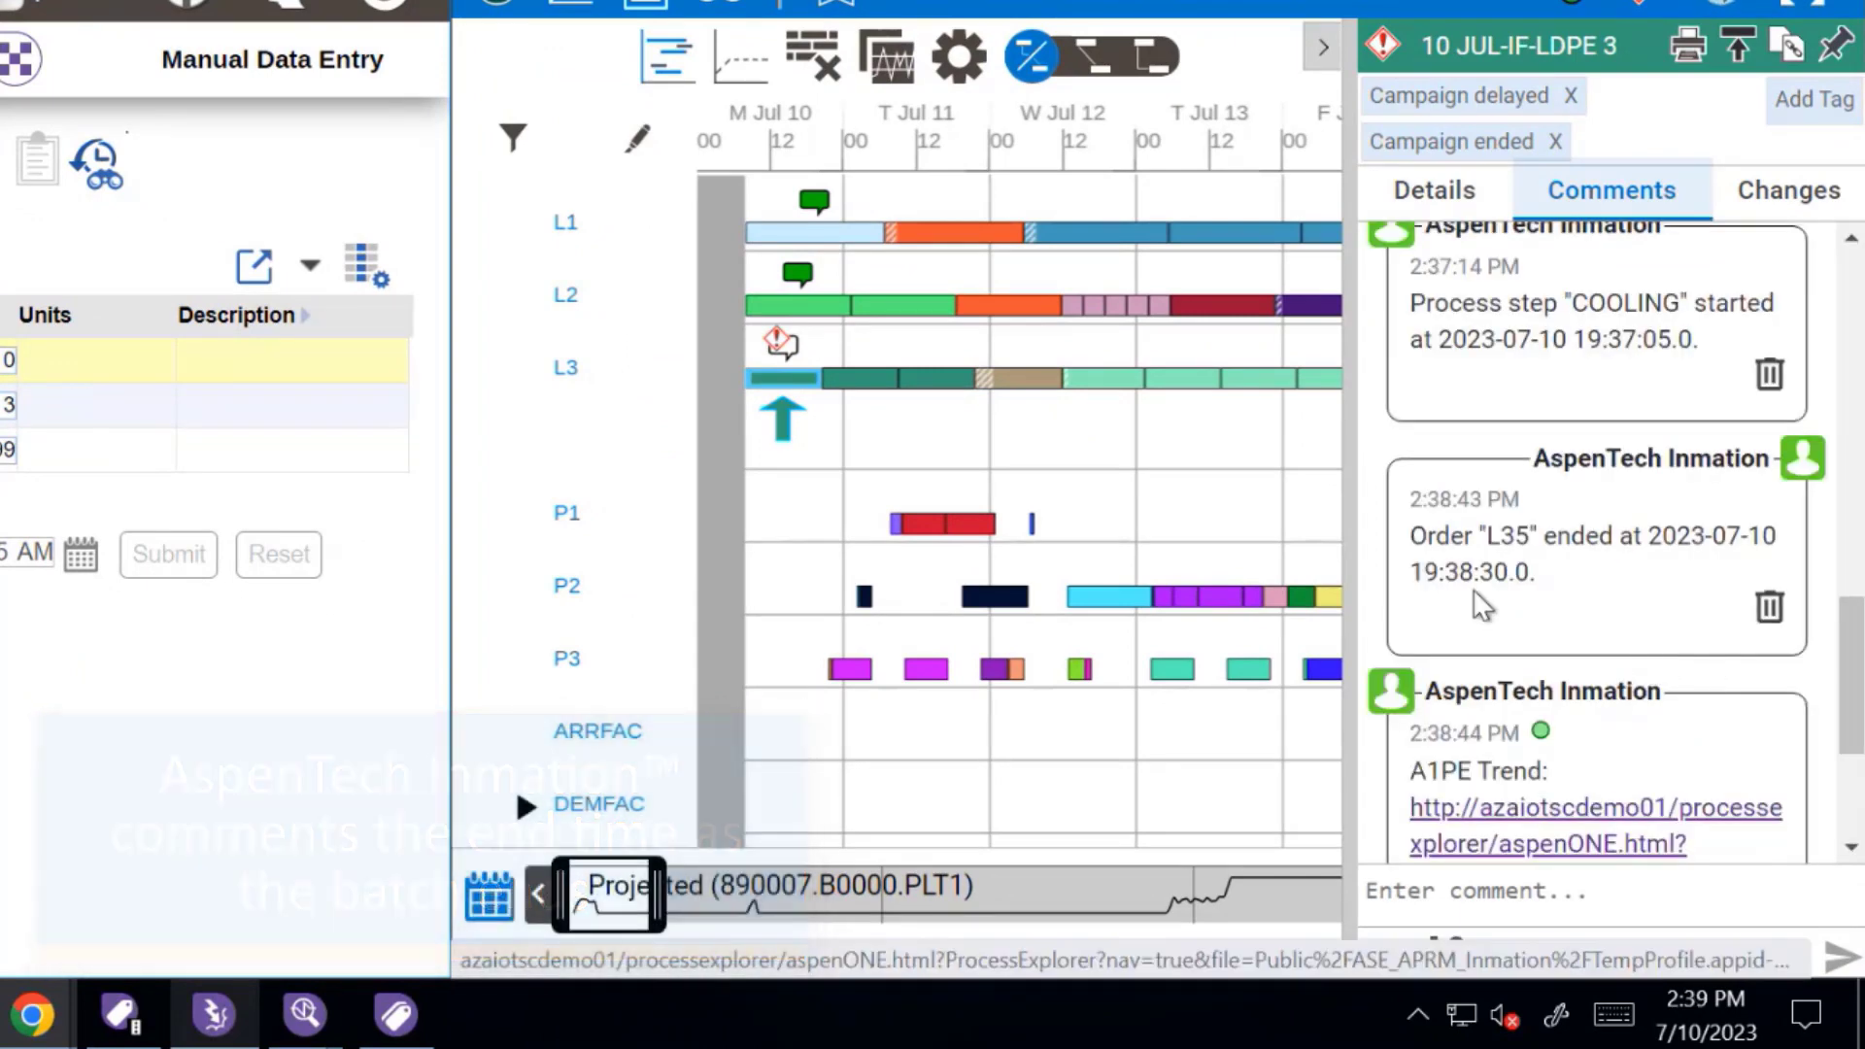
scroll(1488, 579, down, 2)
scroll(1488, 578, down, 1)
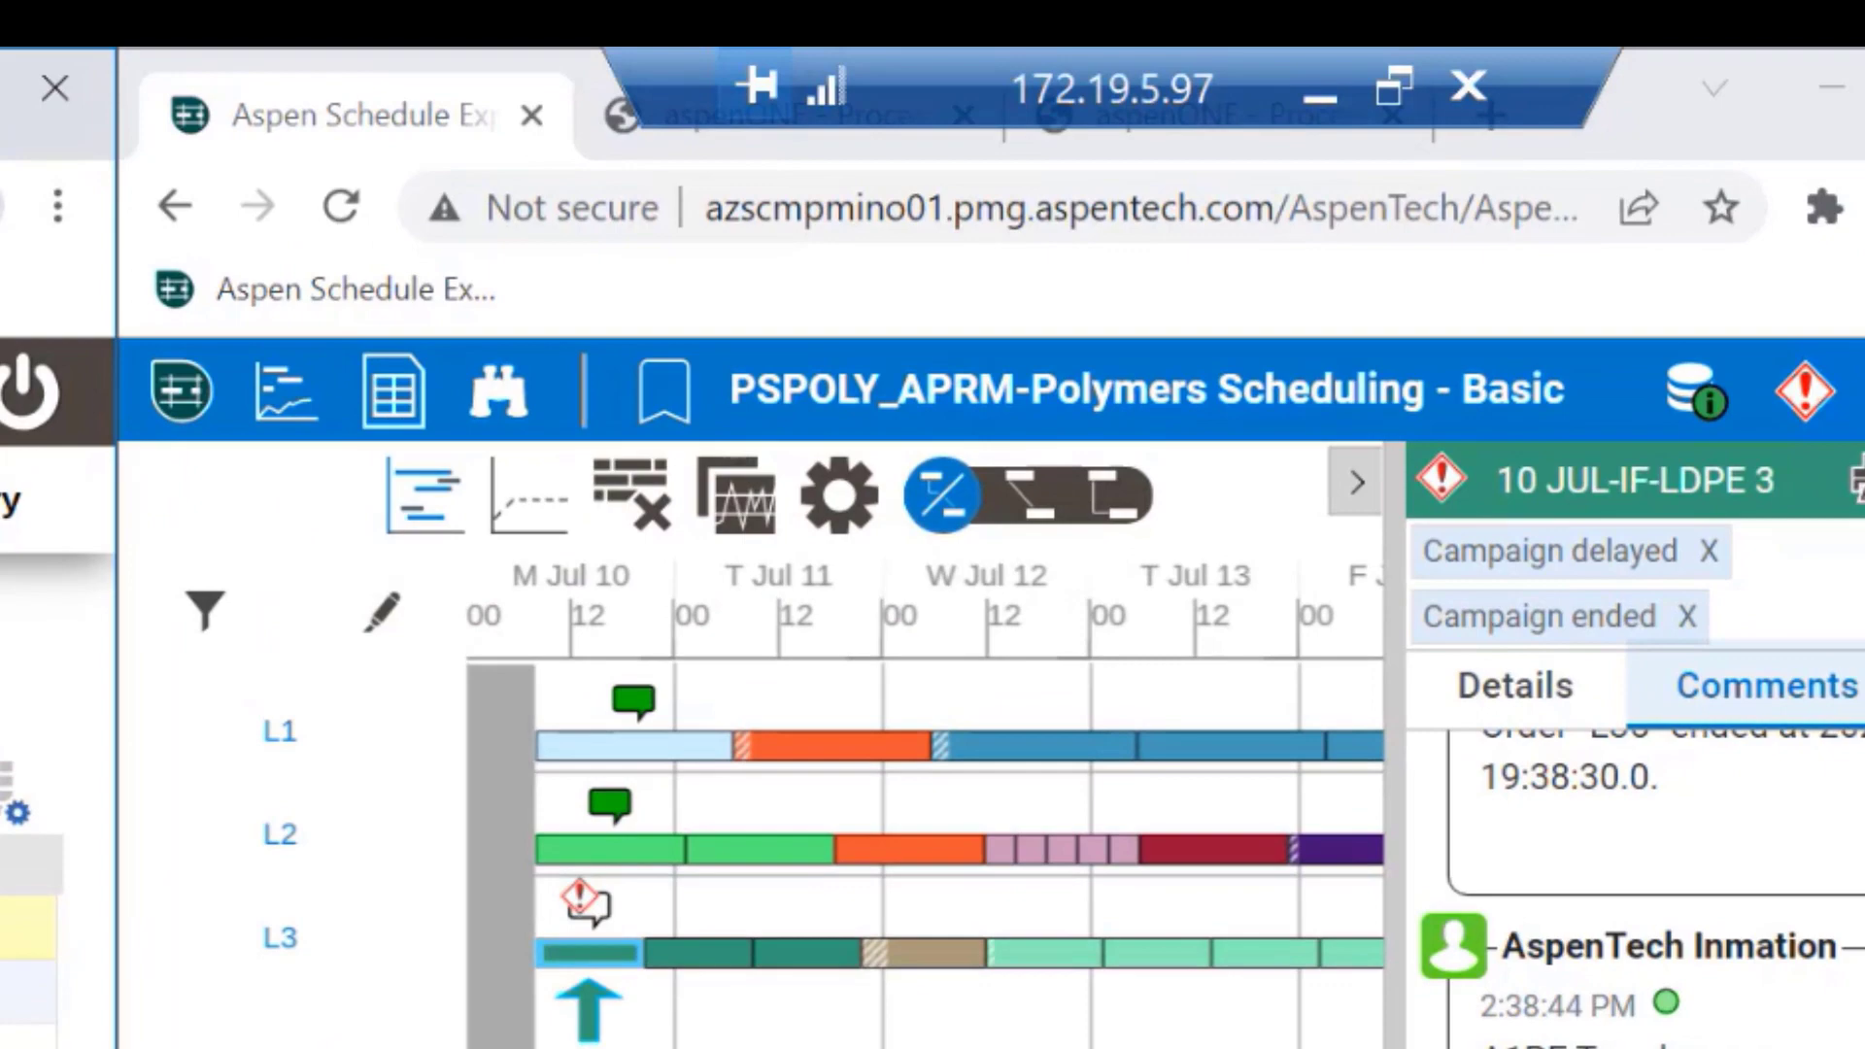
Step: Filter the maximized All Activity Report's Tags column to Campaign delayed and Campaign active
click(398, 426)
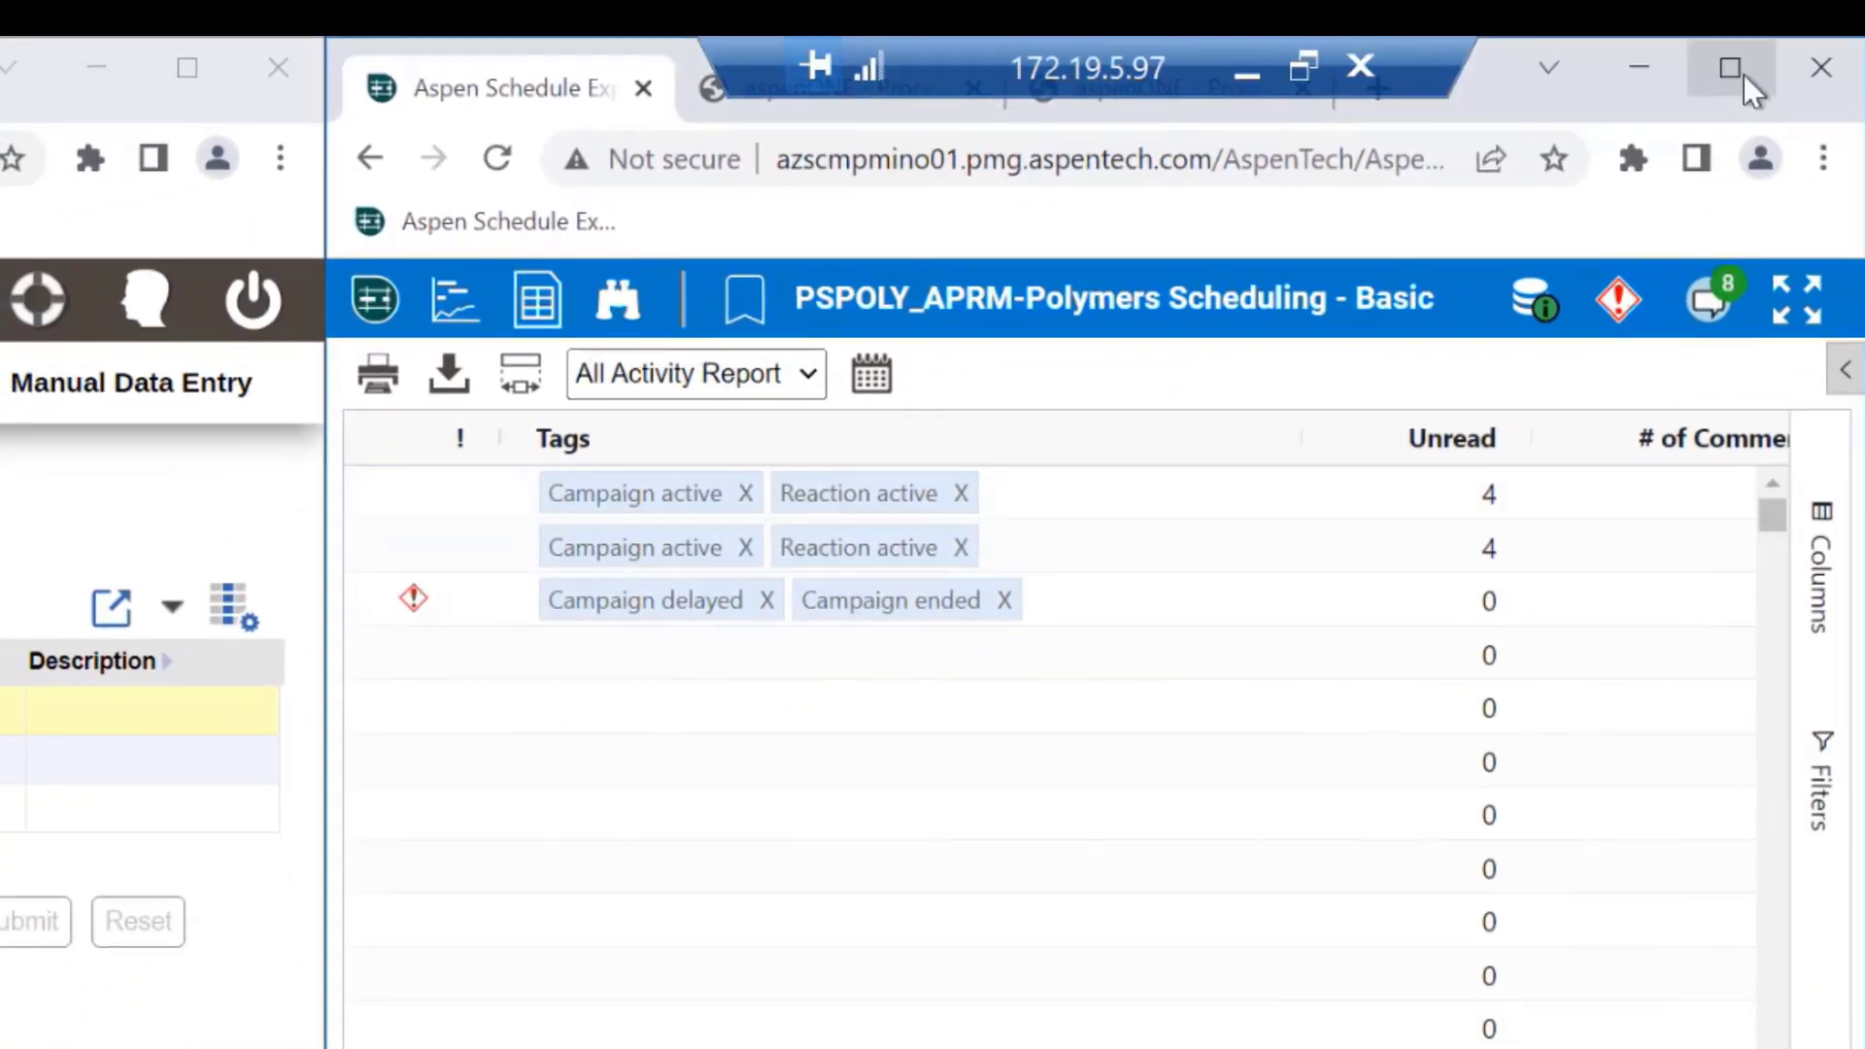
click(1744, 68)
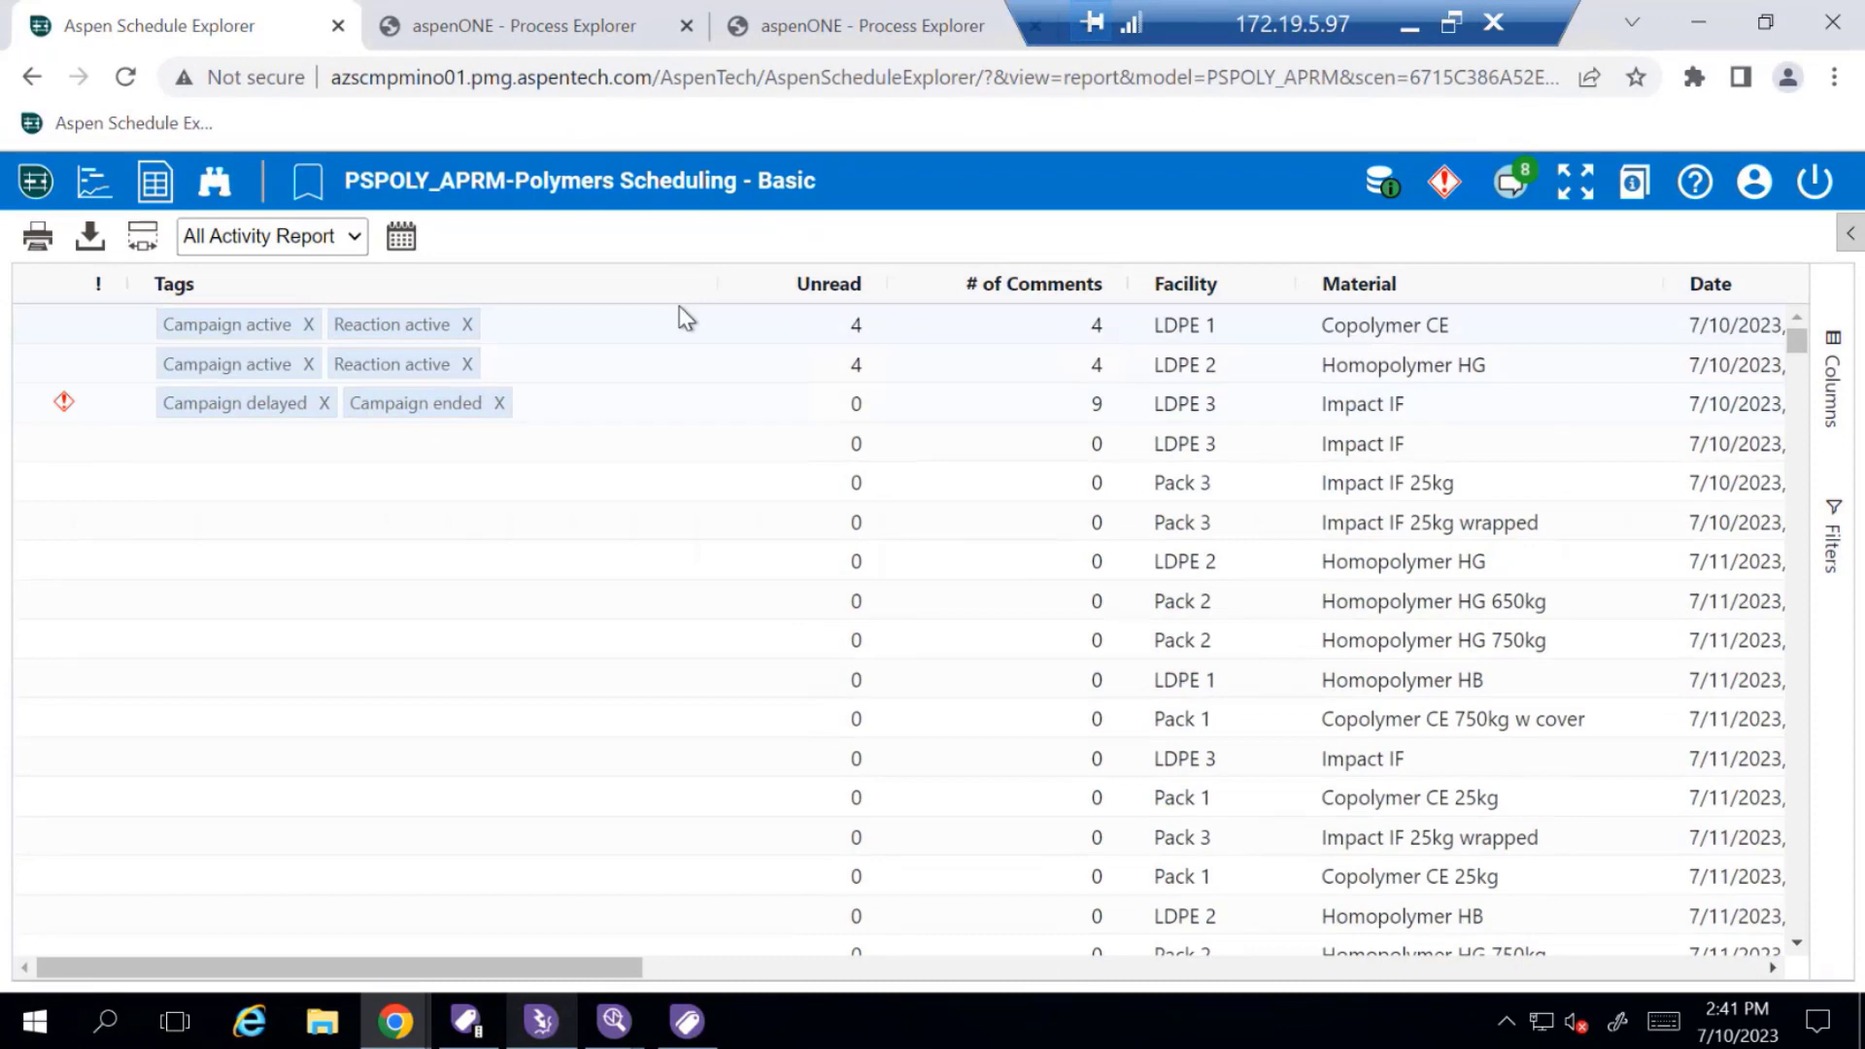
click(686, 289)
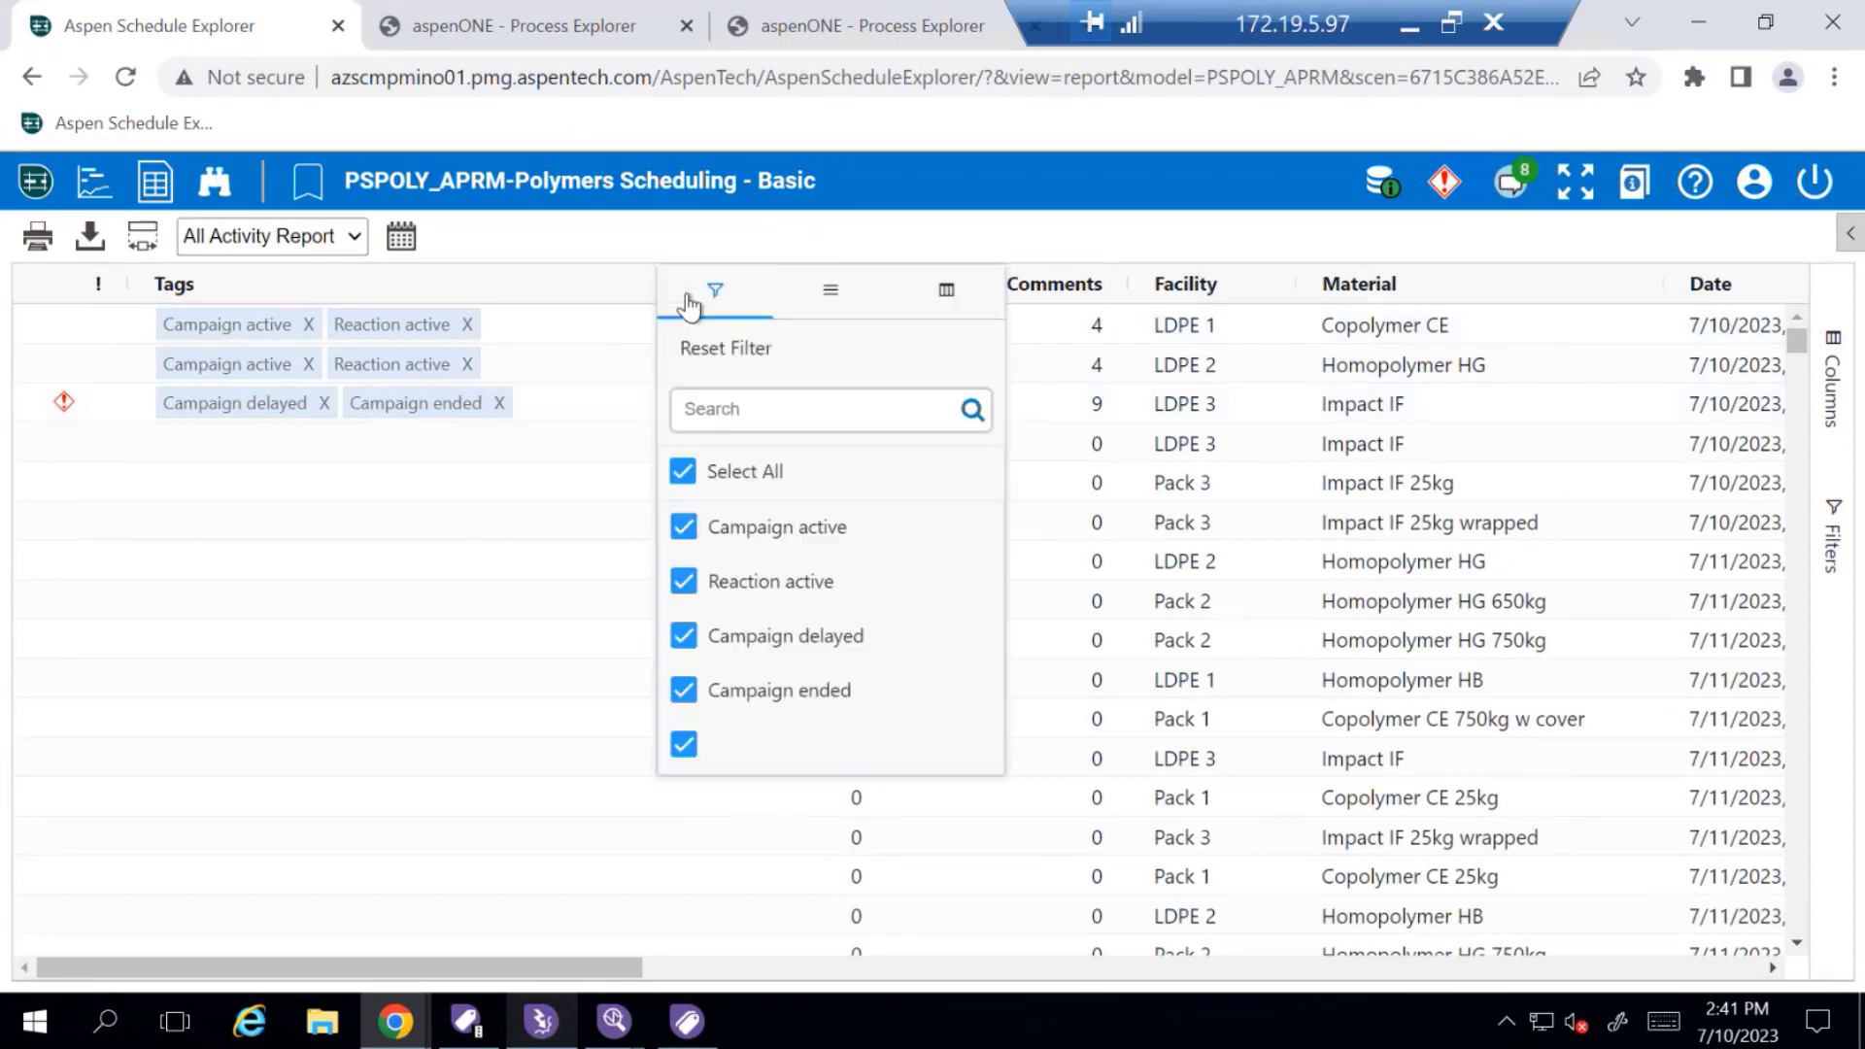
click(683, 472)
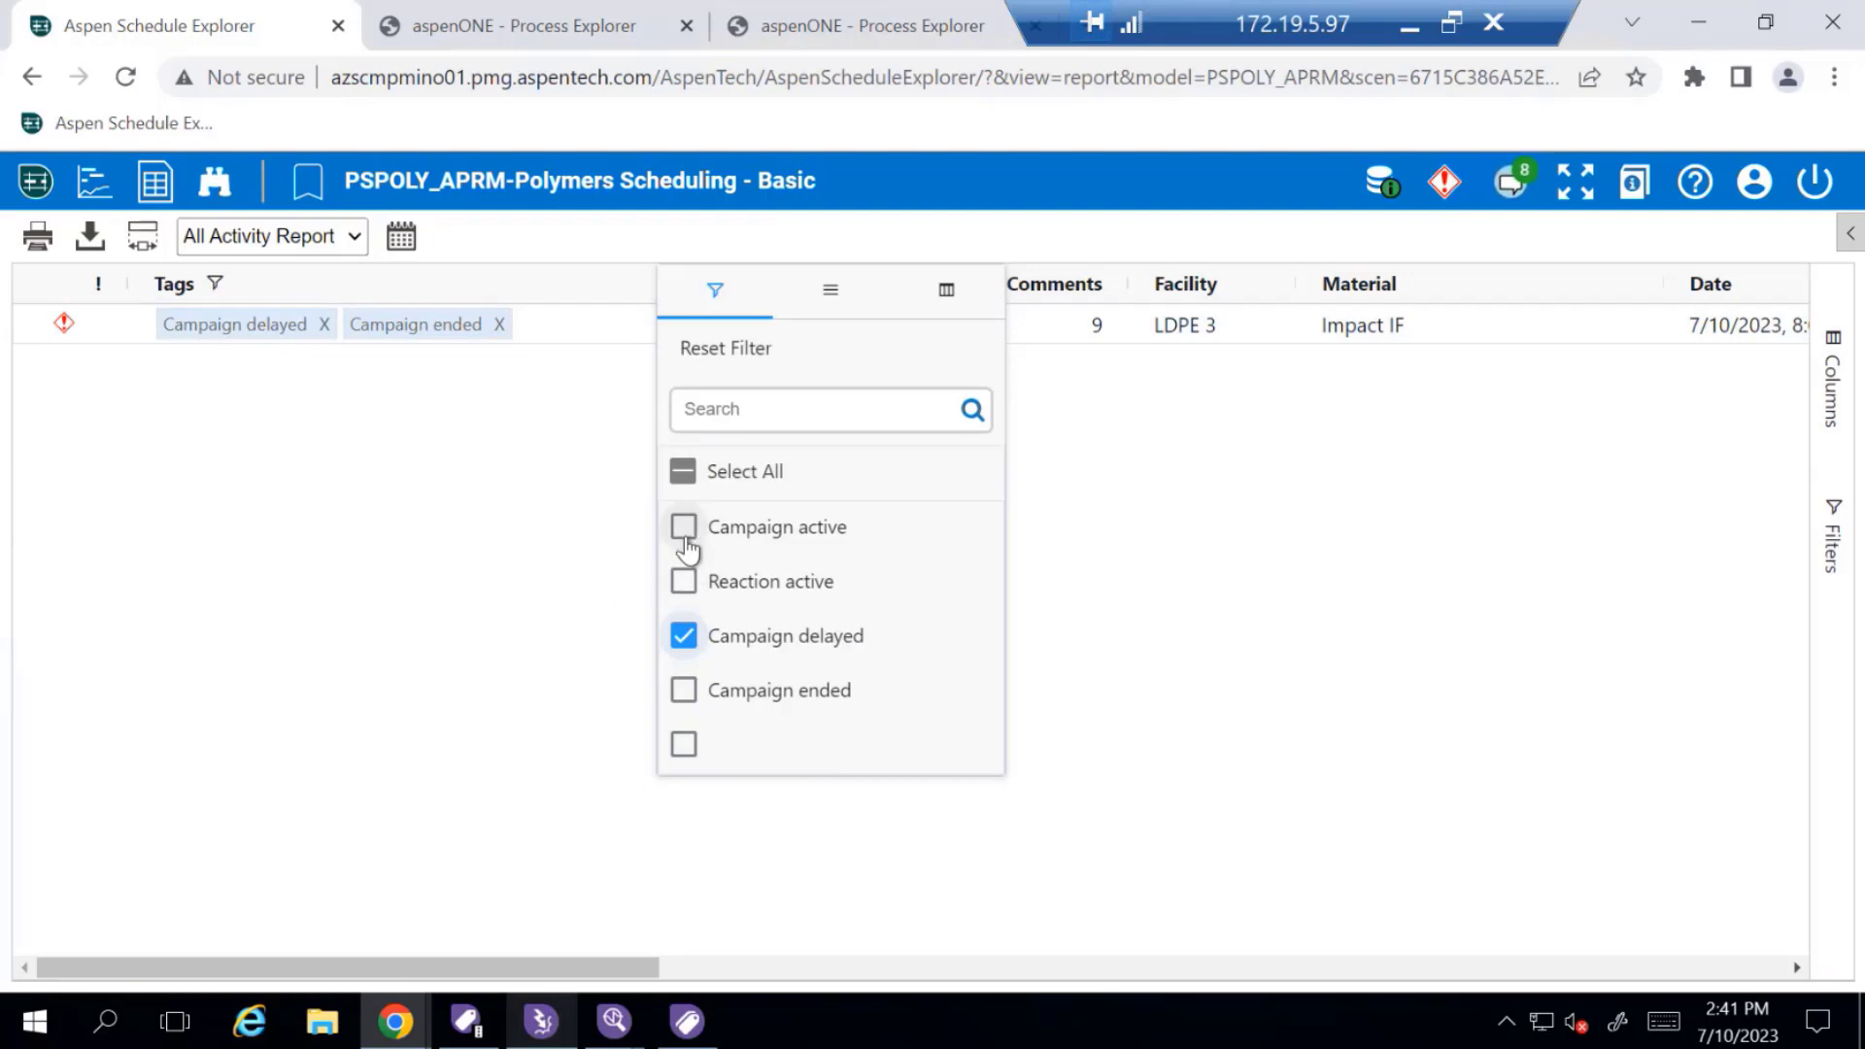
click(683, 529)
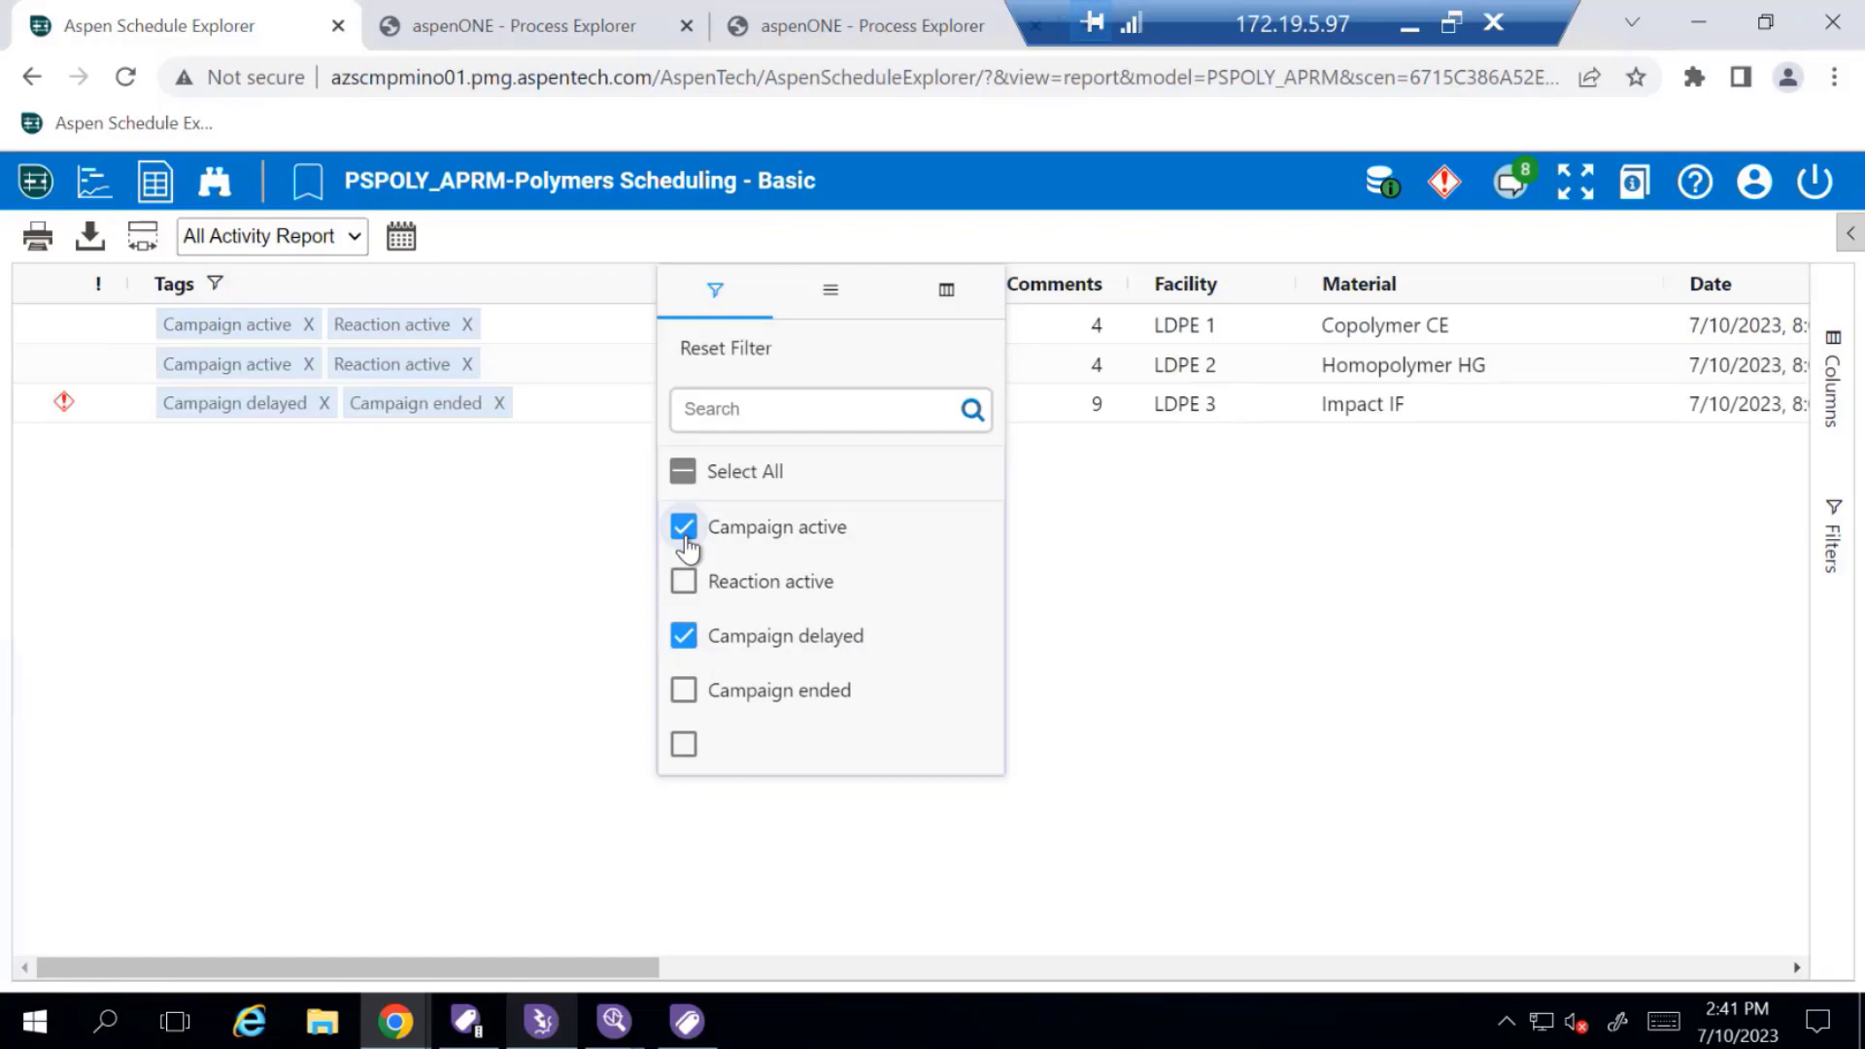